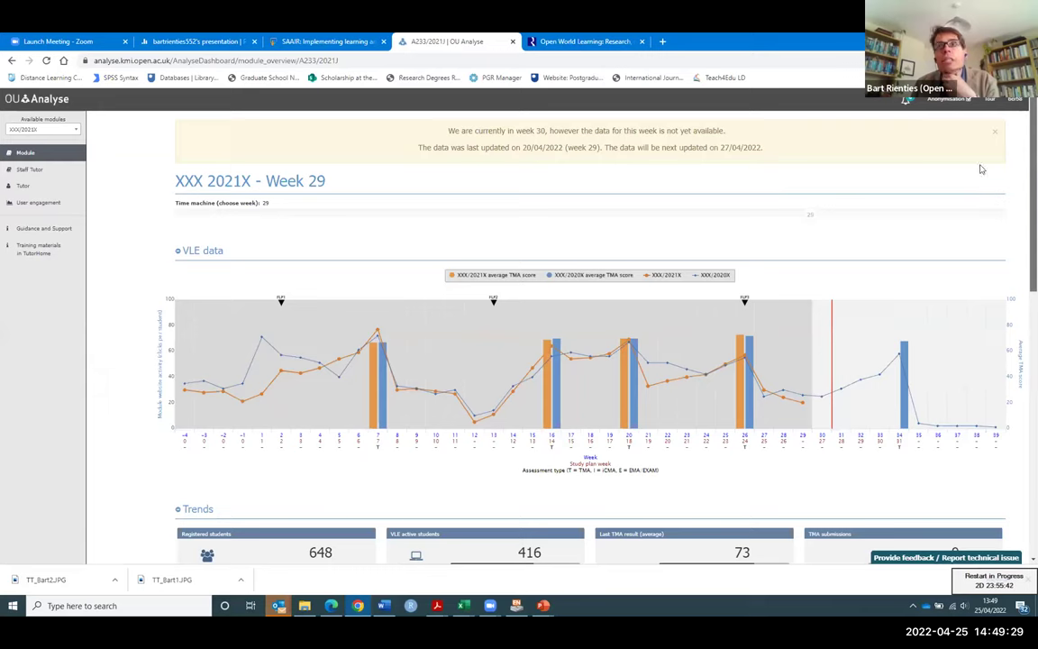
Step: Examine the module's VLE data chart comparing website activity and average TMA scores for XXX/2021X and XXX/2020X, plus the Trends figures
scroll(966, 235, "down", 3)
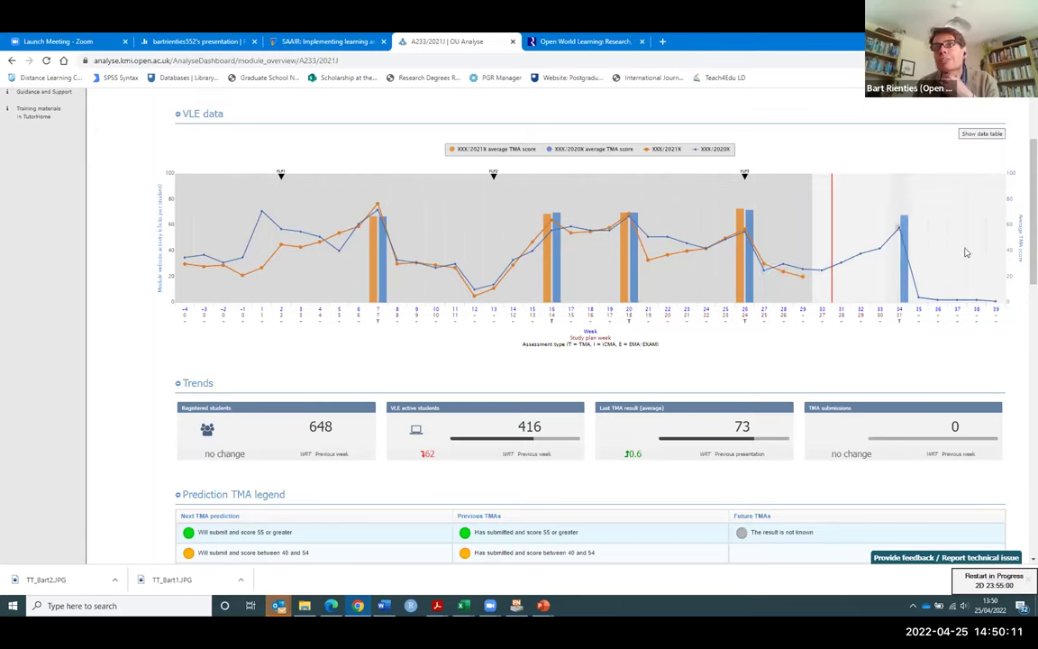
scroll(1023, 203, "down", 1)
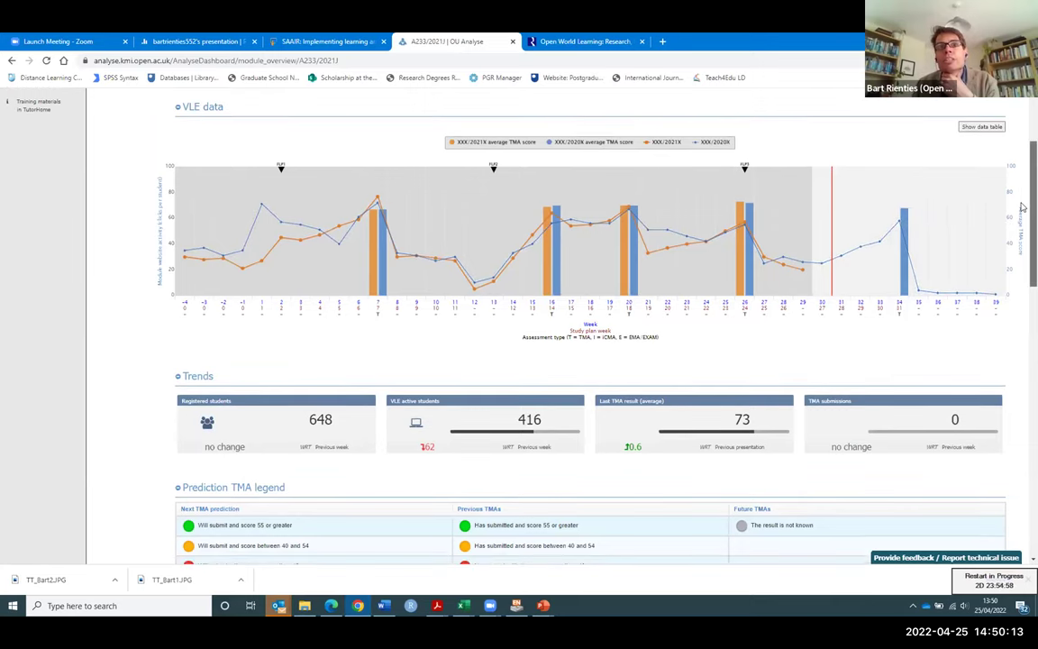
scroll(1023, 207, "down", 1)
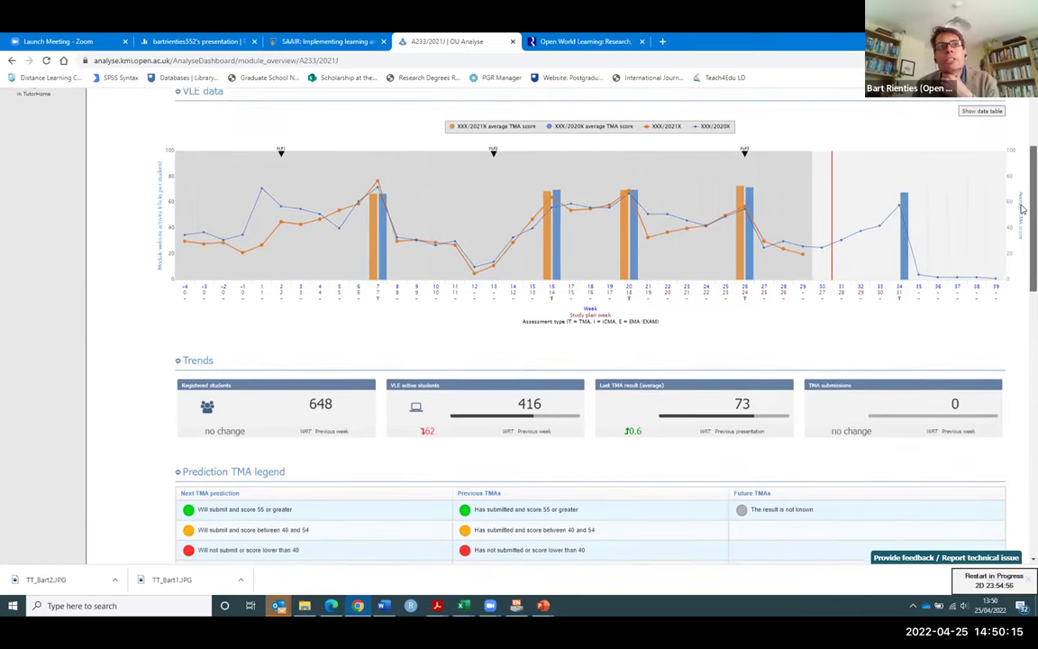
scroll(1022, 209, "down", 1)
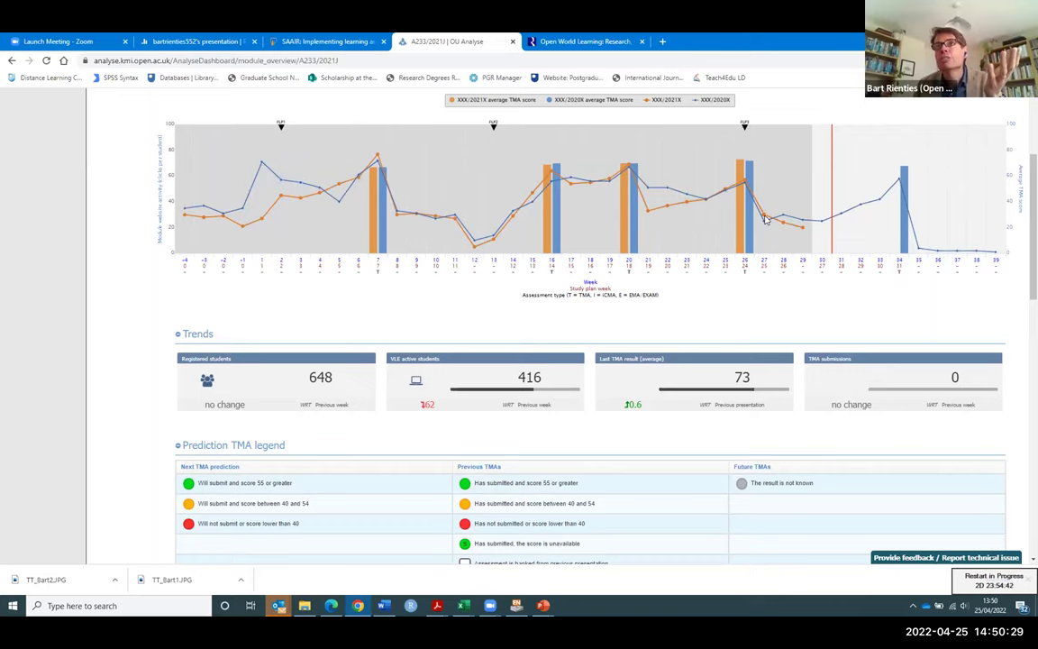
scroll(1022, 196, "down", 1)
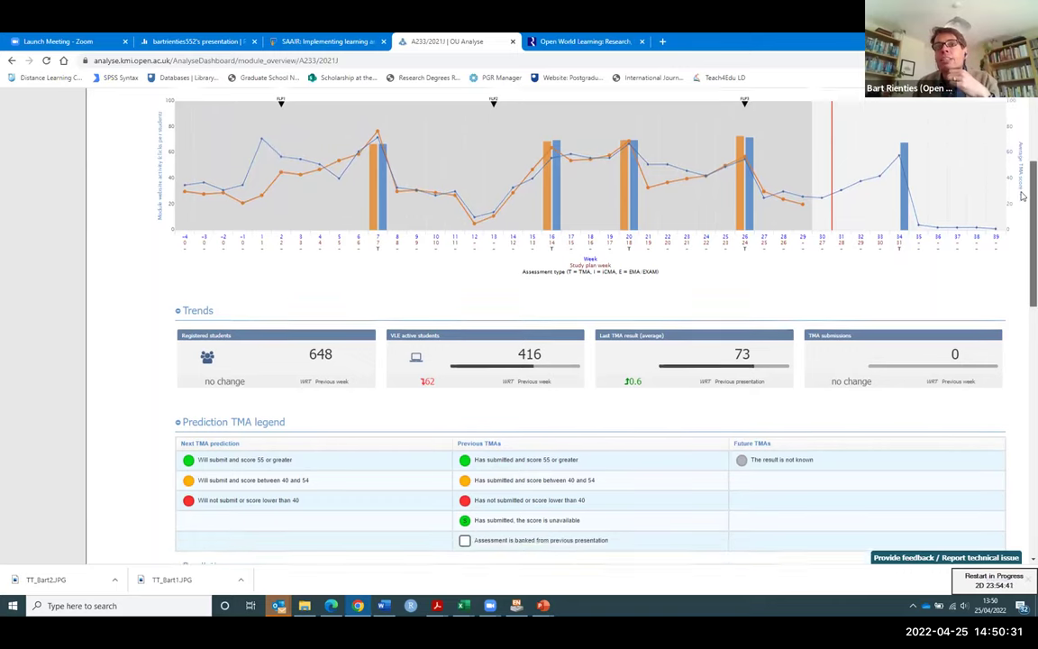
Step: Review the Prediction TMA legend and the students' submission, risk, completion and passing values in the Predictions table
scroll(1023, 196, "down", 3)
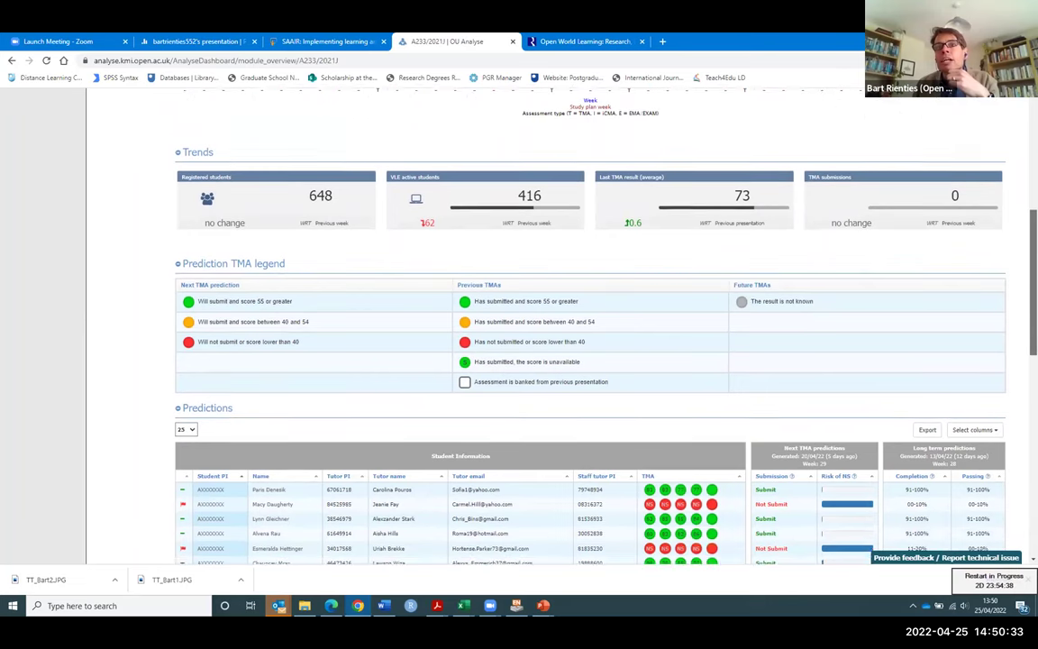
scroll(590, 342, "down", 2)
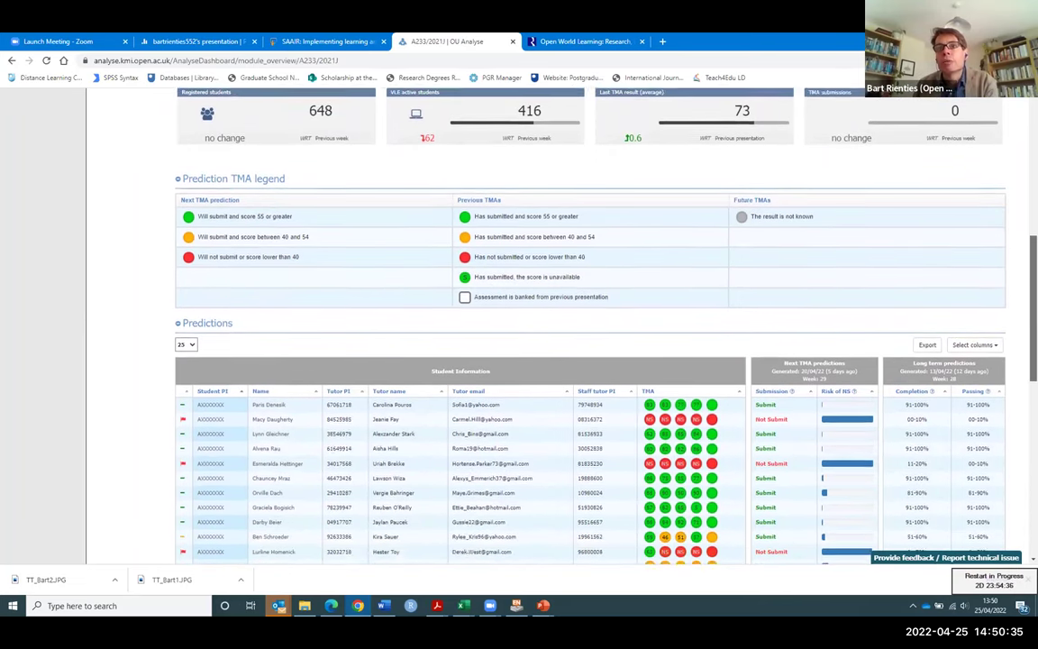
scroll(590, 342, "down", 1)
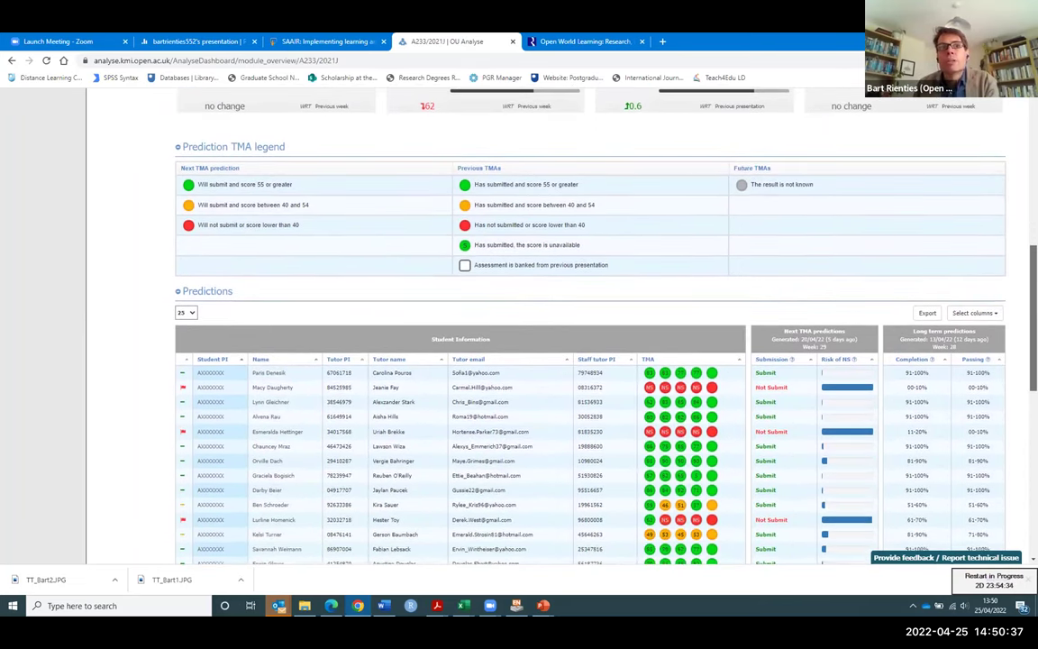
scroll(590, 342, "down", 1)
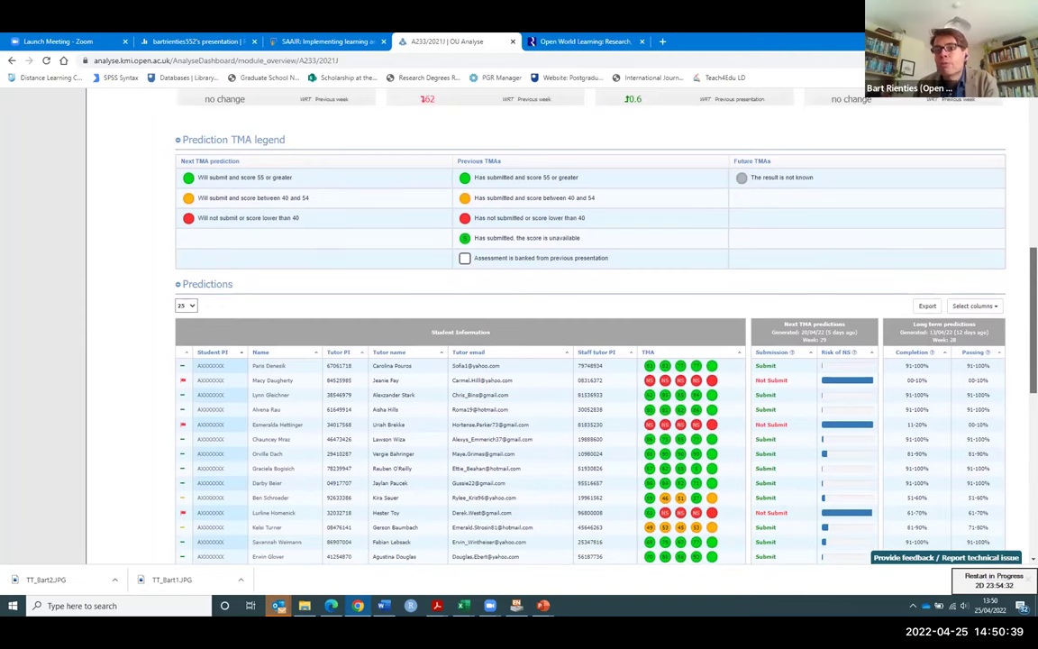
scroll(590, 342, "down", 1)
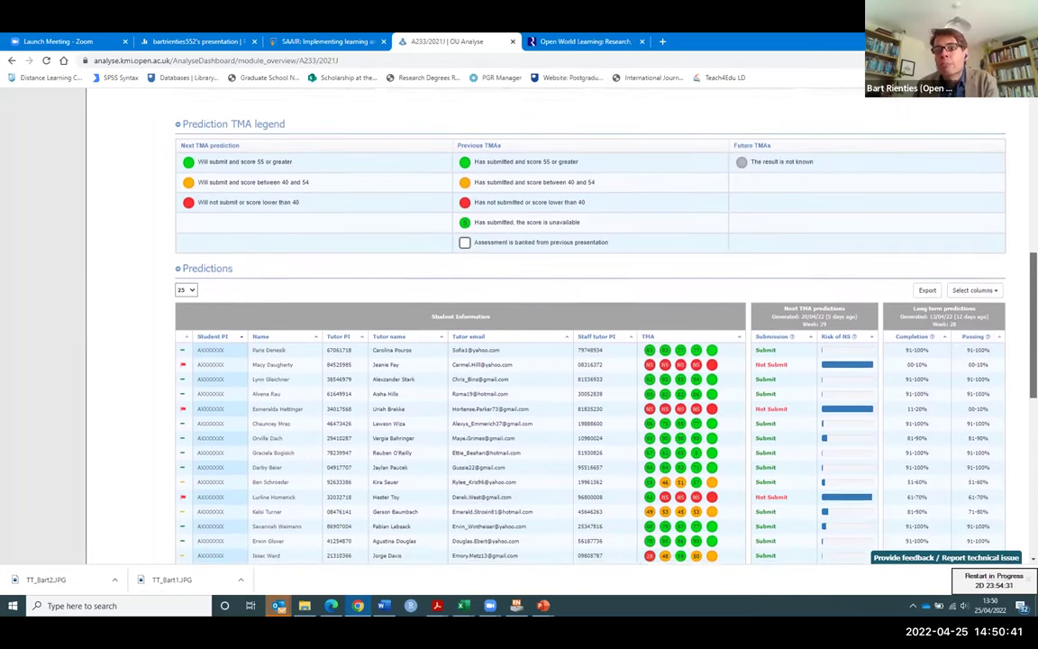
scroll(590, 342, "down", 2)
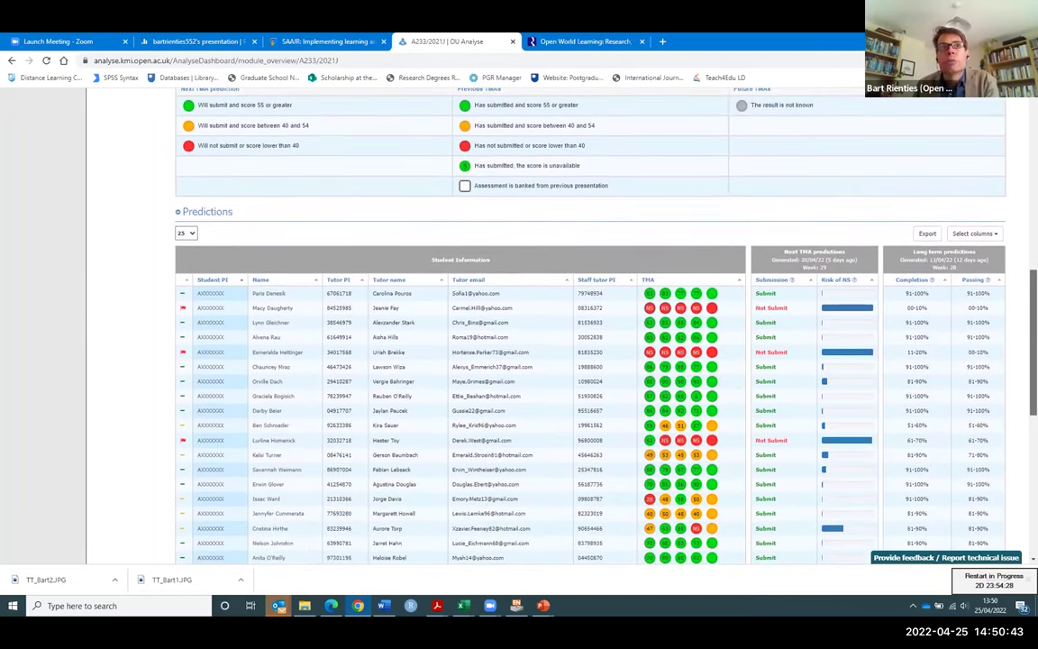
scroll(590, 343, "down", 1)
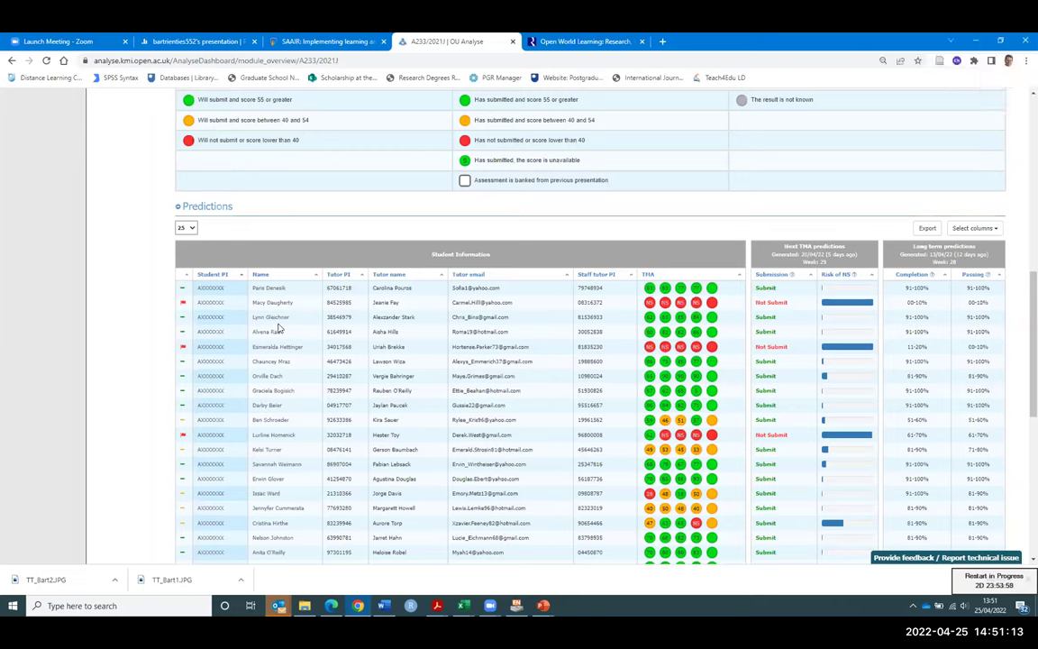
Step: Open the first listed student's overview and review the activity chart, long-term predictions, TMA predictions and their history
left_click(270, 289)
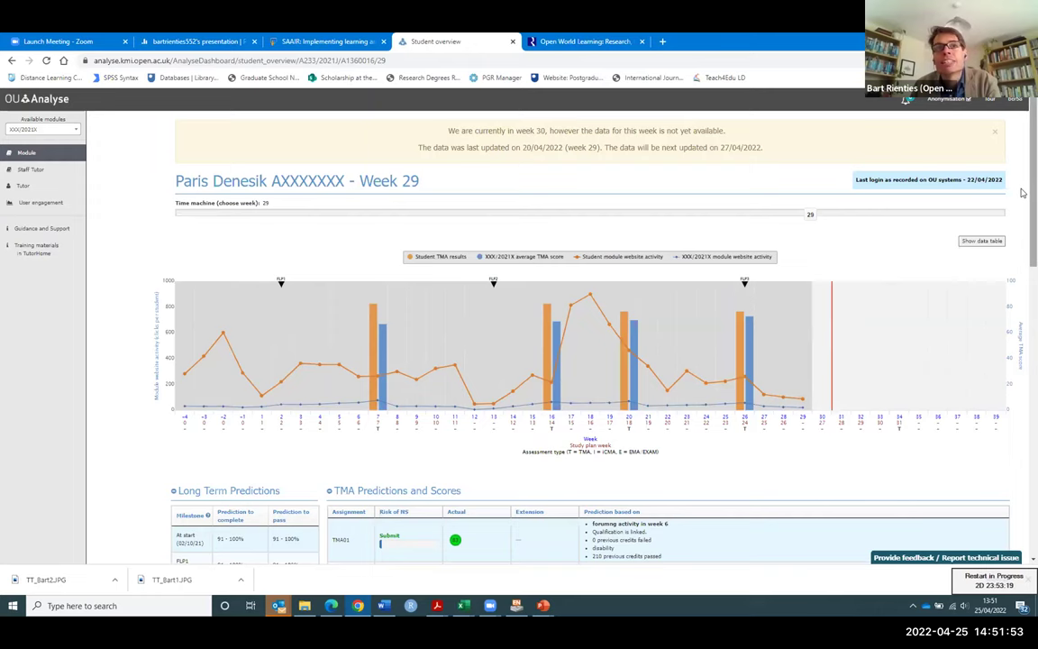
scroll(1023, 192, "down", 3)
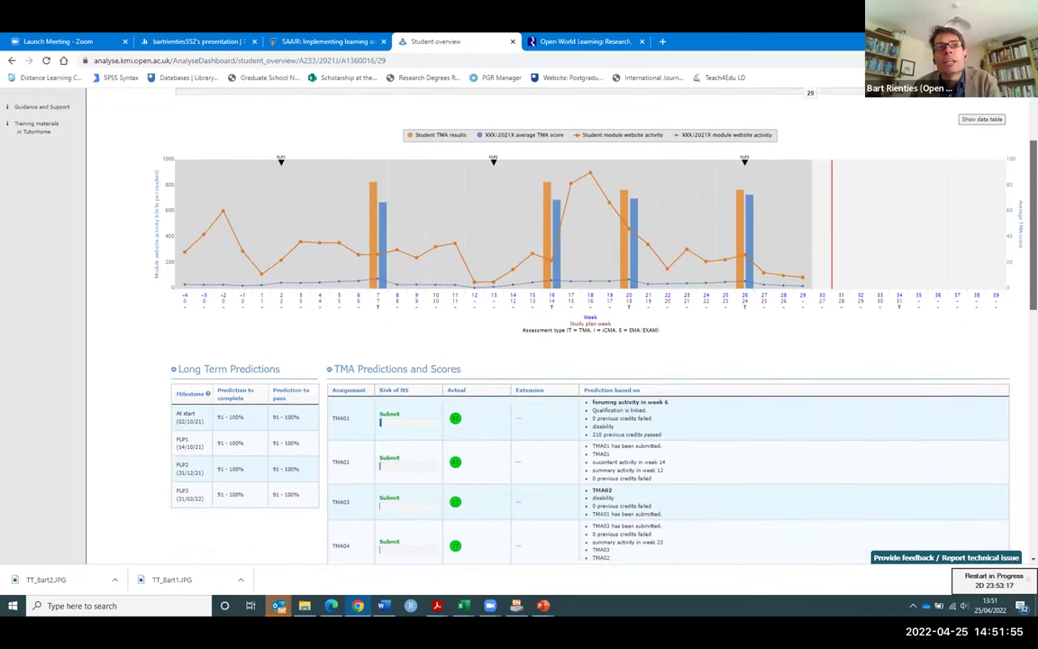
scroll(1022, 192, "down", 1)
scroll(586, 313, "down", 2)
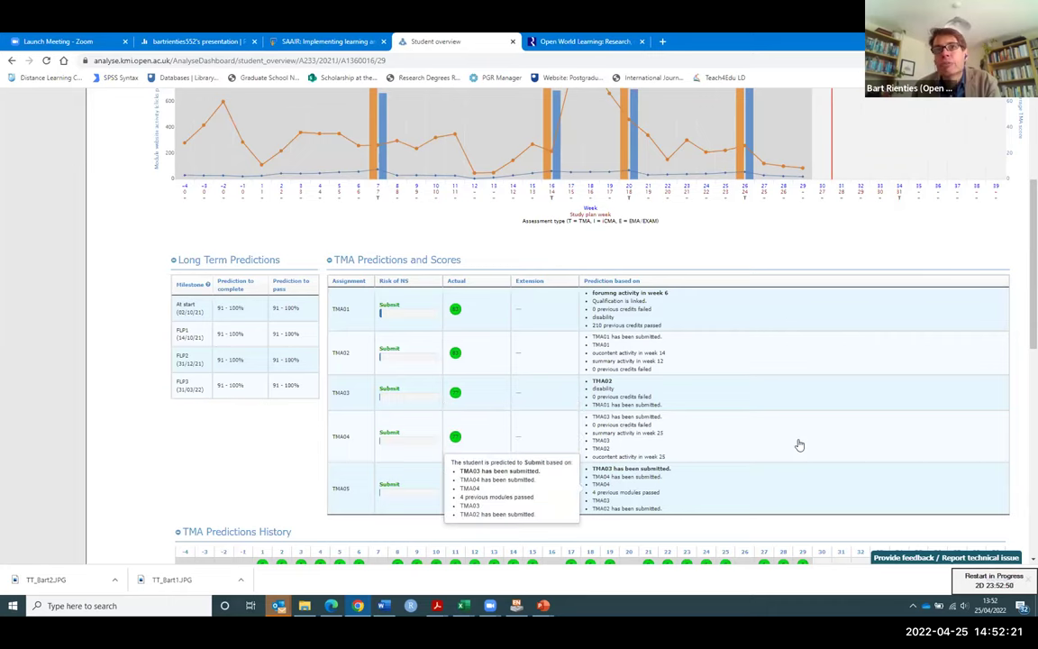
scroll(1018, 307, "down", 2)
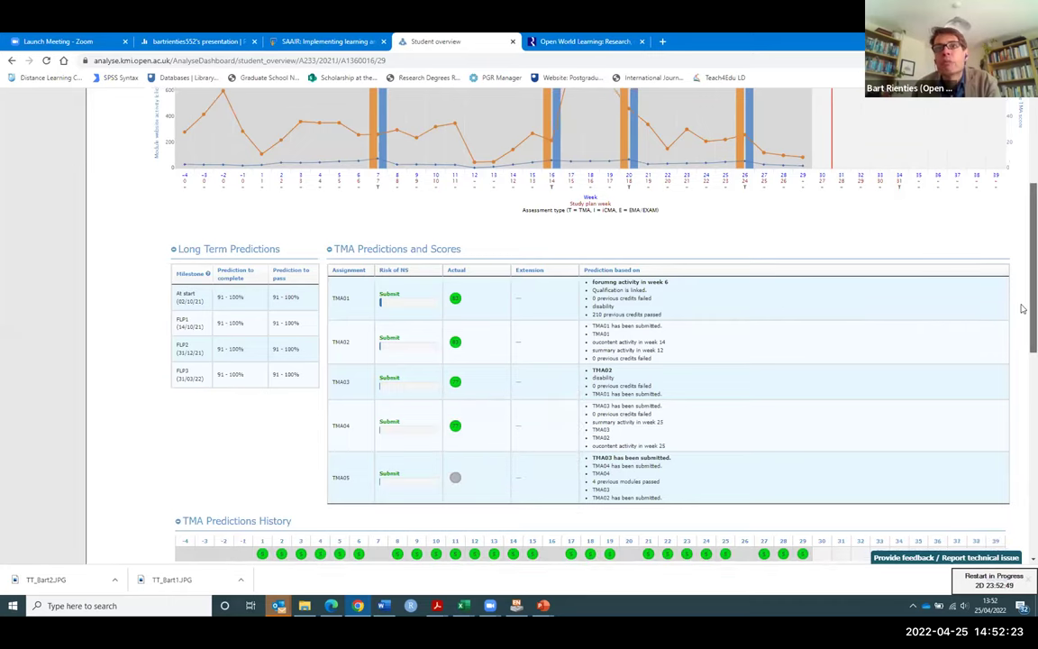
scroll(1022, 320, "down", 3)
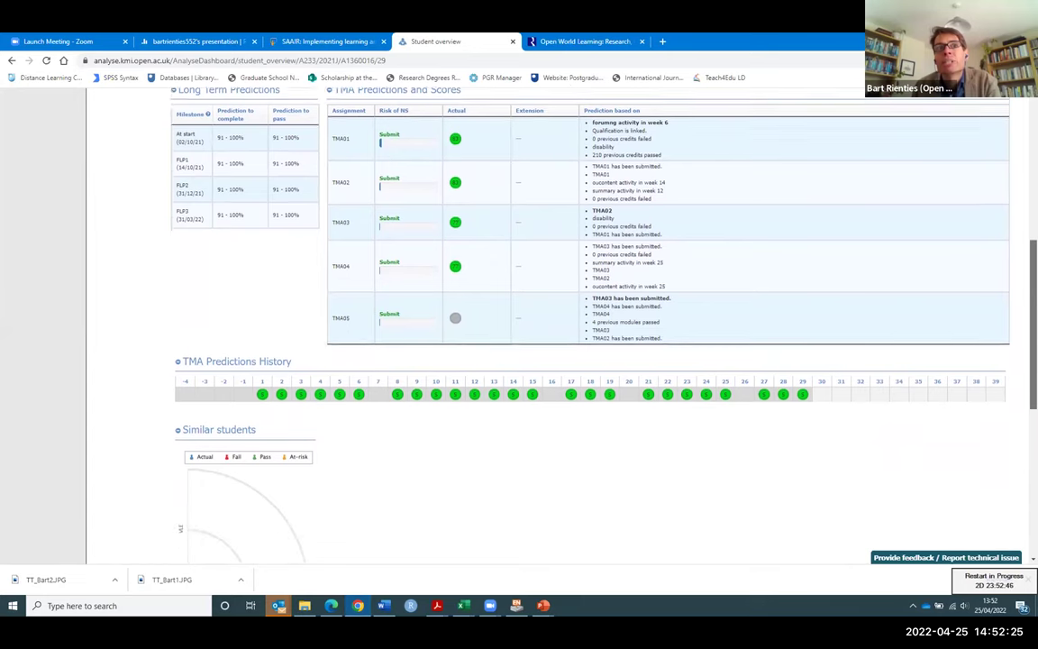
scroll(871, 403, "down", 1)
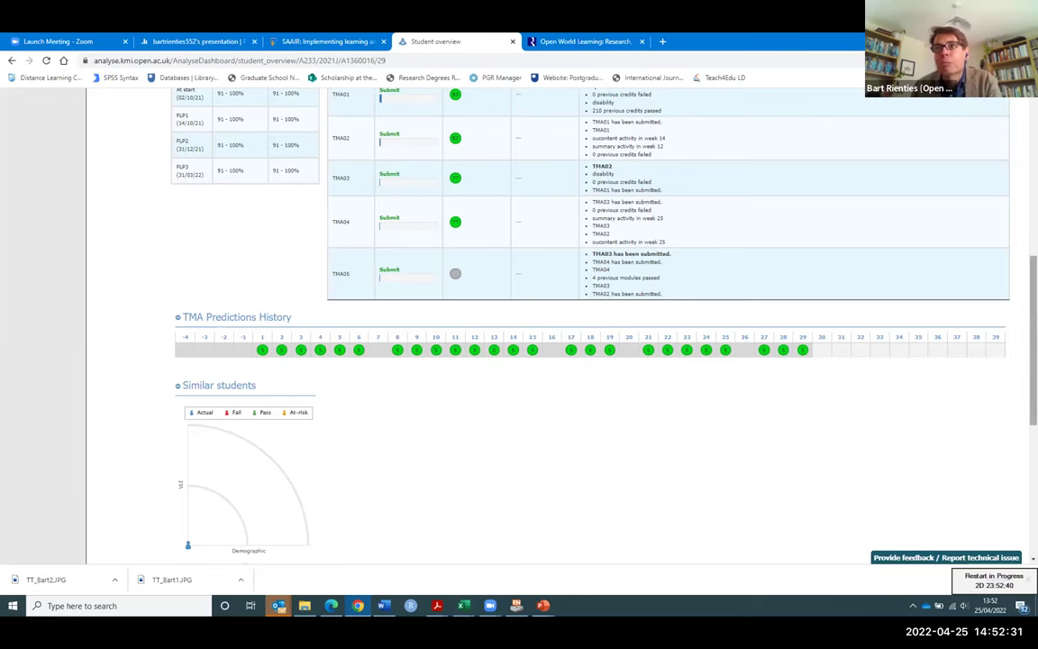
scroll(1023, 207, "up", 2)
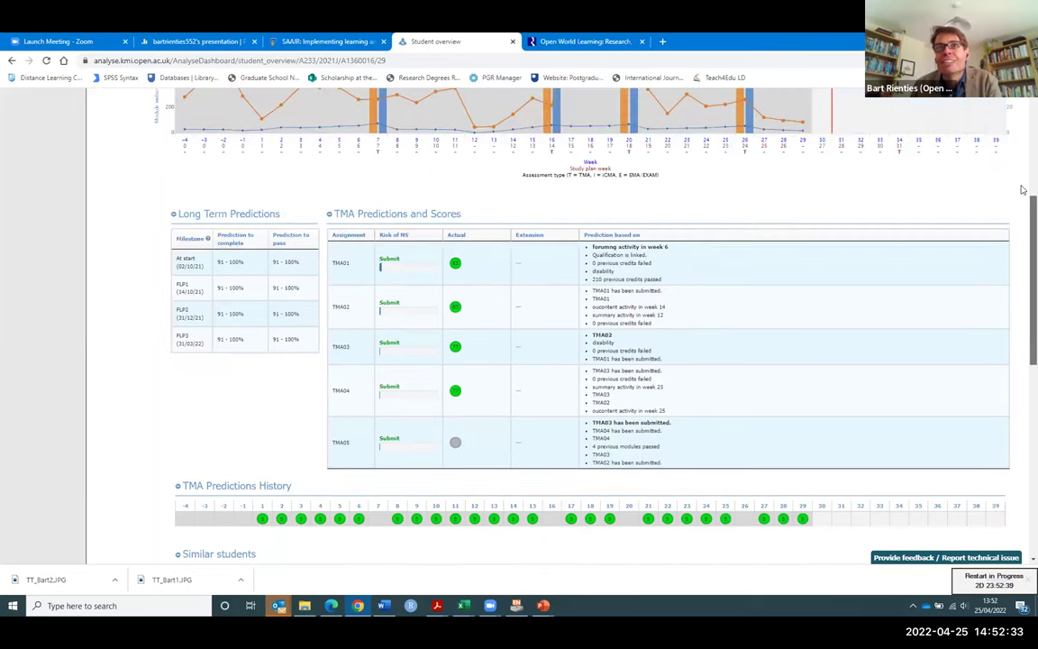
scroll(1023, 189, "up", 2)
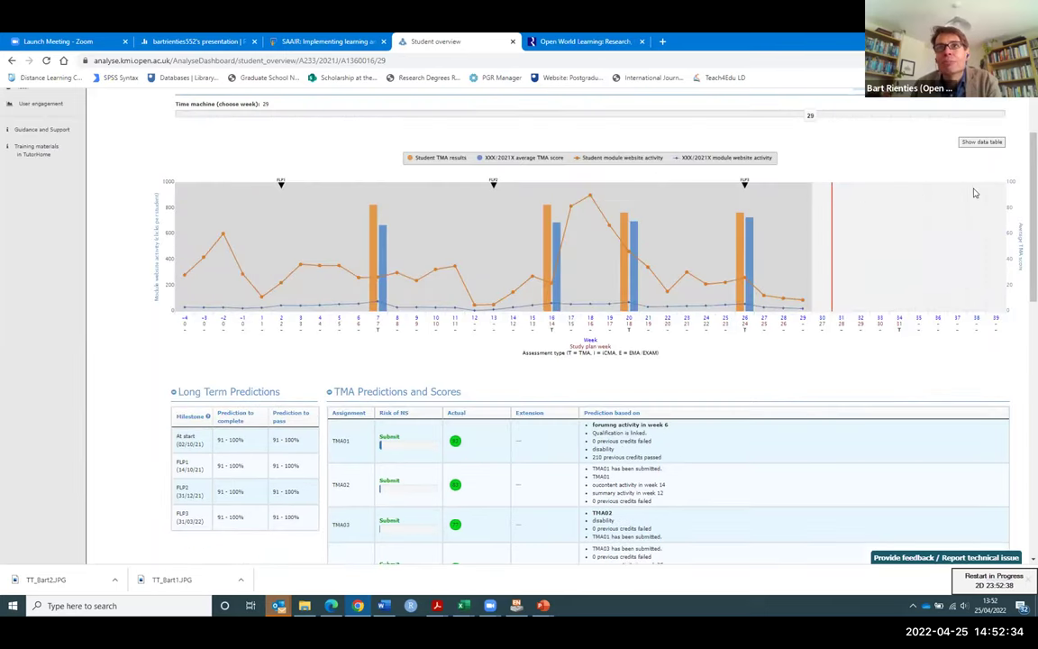
Step: Return to the module's Predictions table and open the red-flagged second student's overview to read the TMA predictions and their reasons
left_click(11, 61)
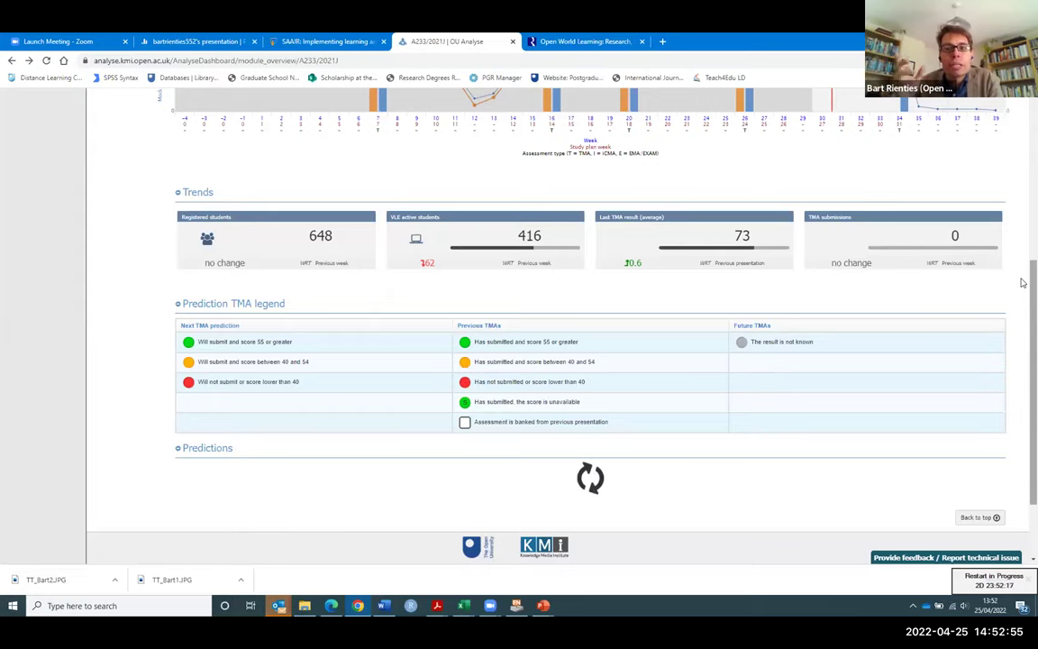
scroll(1021, 282, "down", 4)
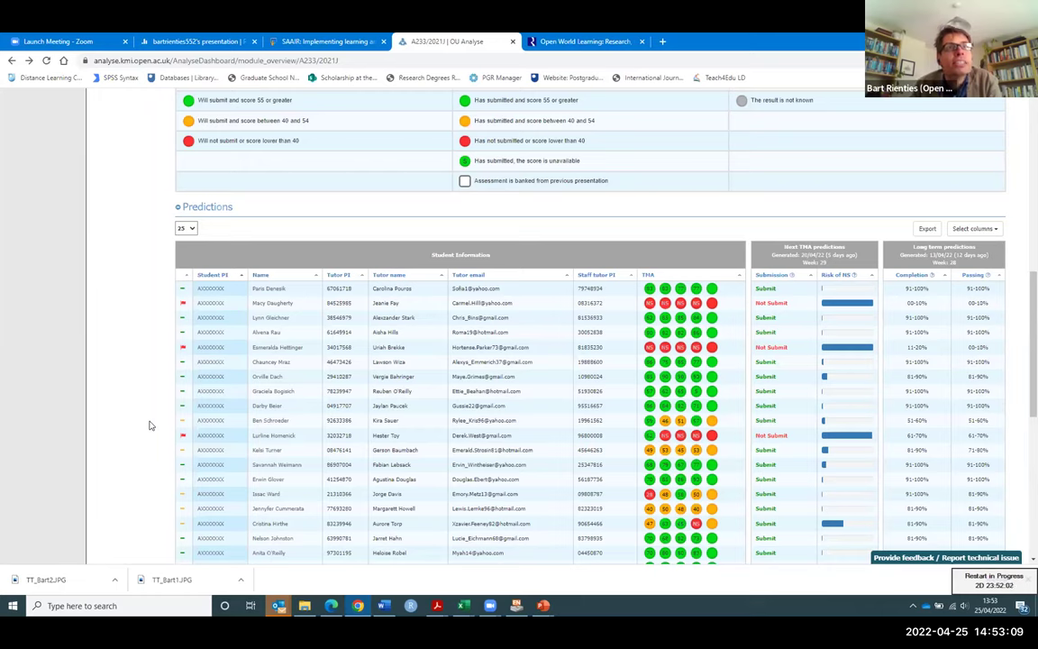
left_click(285, 308)
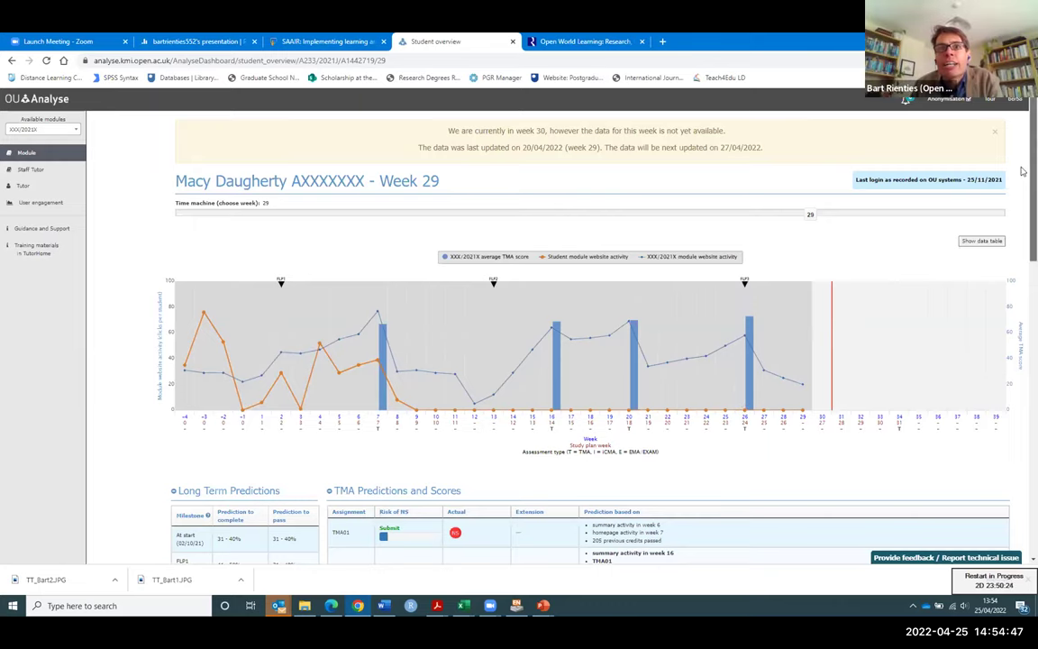
scroll(1022, 189, "down", 3)
scroll(1022, 203, "down", 4)
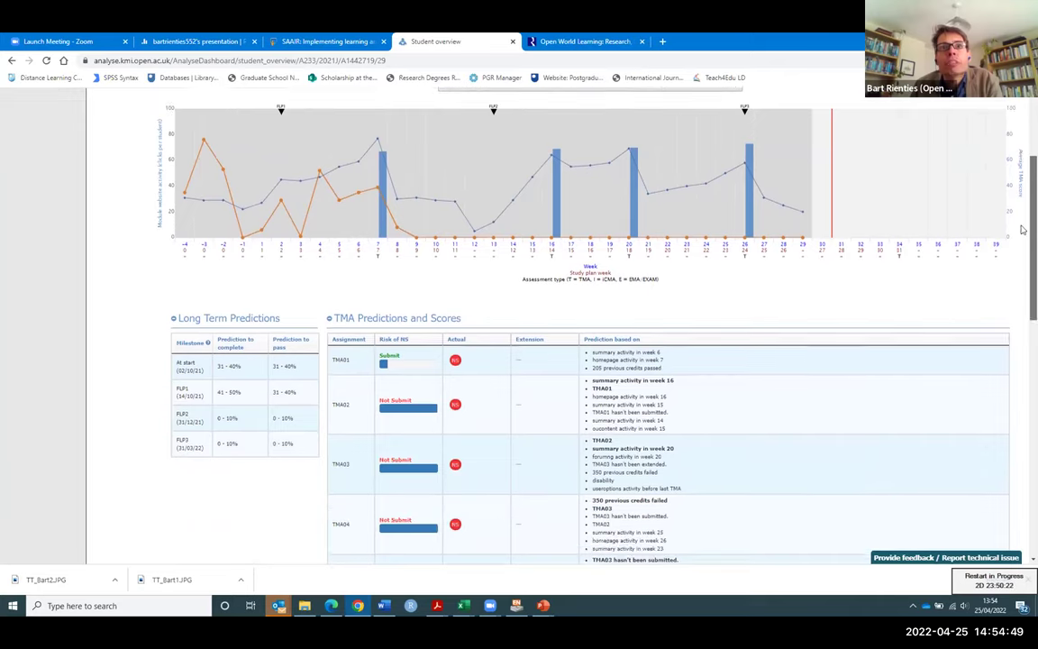
scroll(1022, 248, "down", 1)
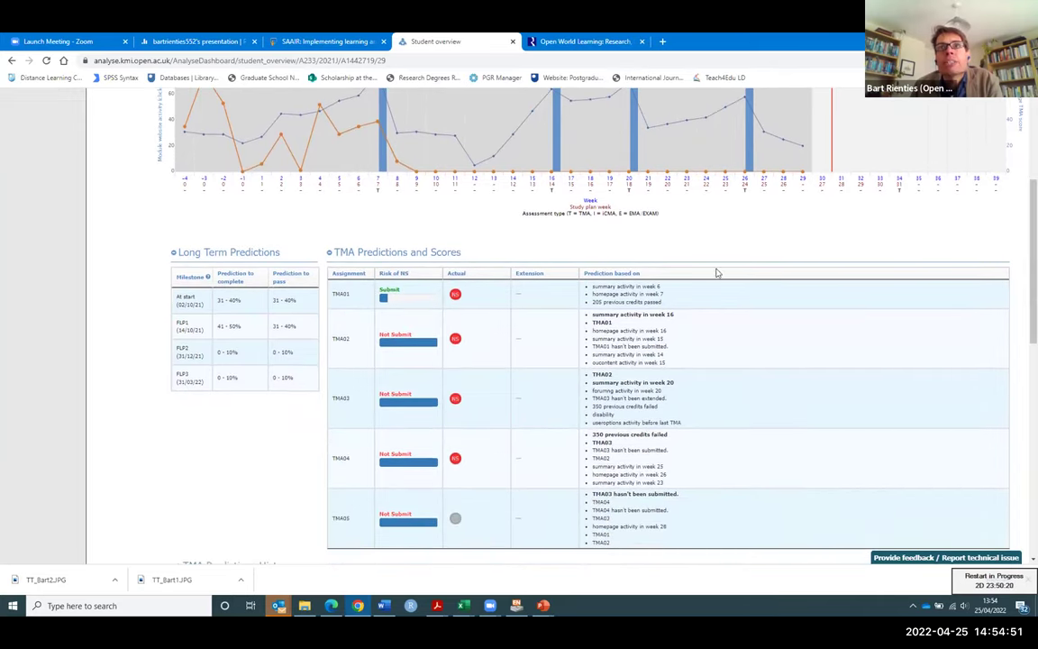
mouse_move(644, 293)
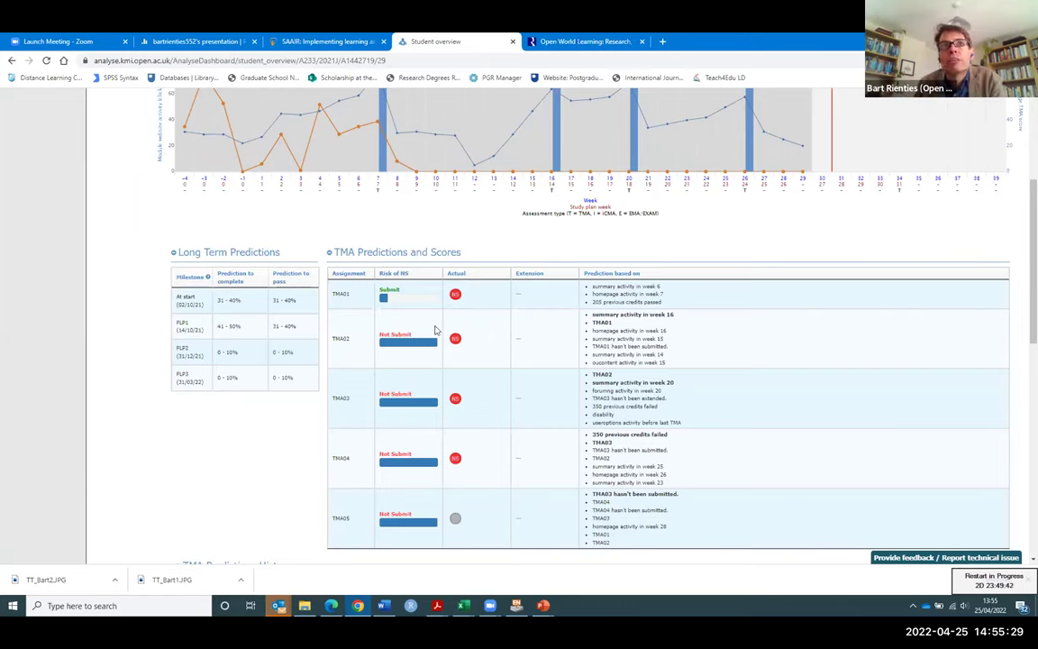
mouse_move(417, 339)
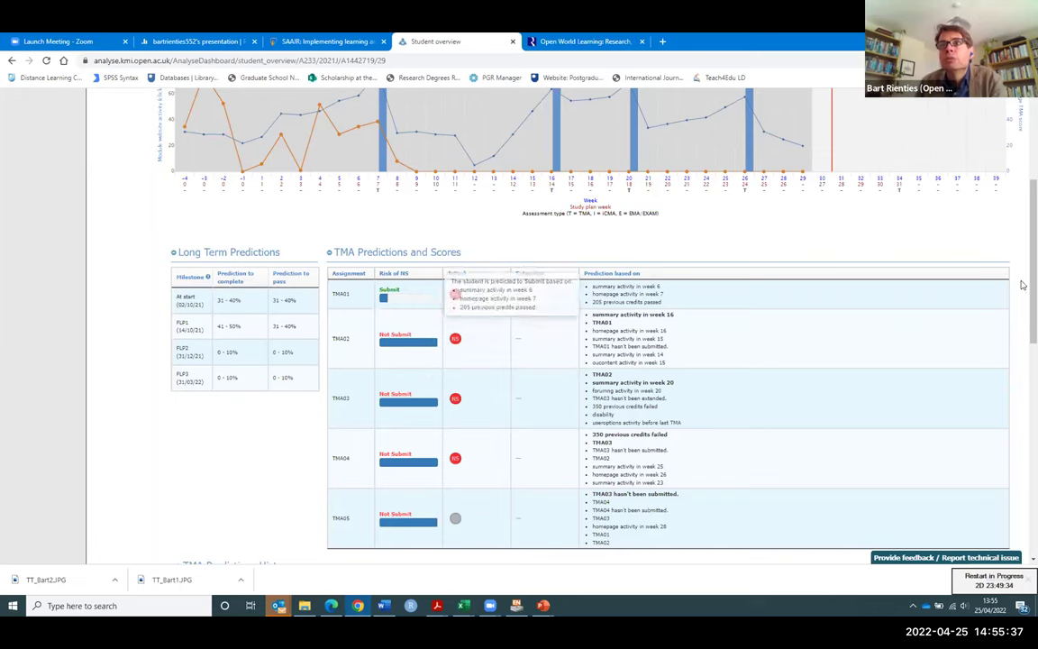
Step: Examine the second student's TMA Predictions History and compare it with the weekly website activity chart
scroll(1023, 281, "down", 2)
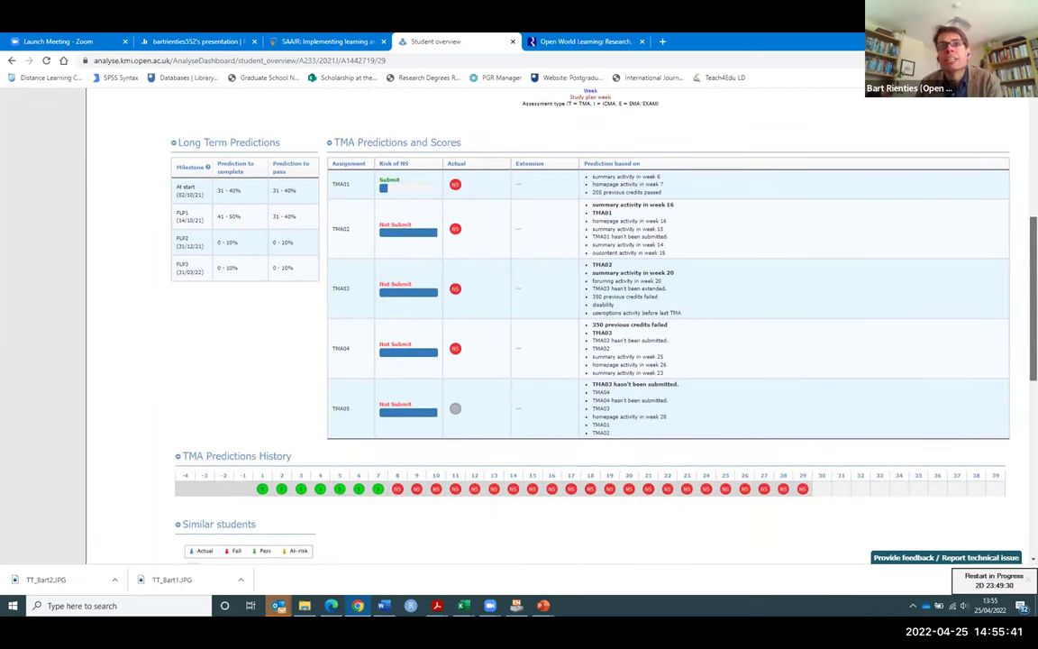
scroll(595, 423, "down", 1)
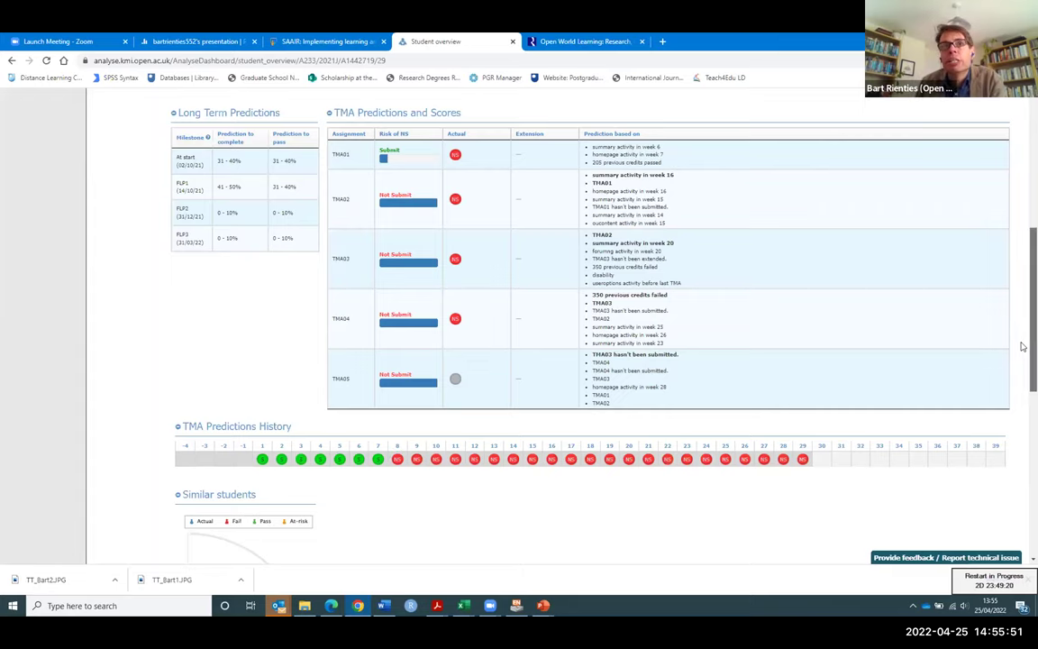
left_click_drag(1022, 346, 1014, 263)
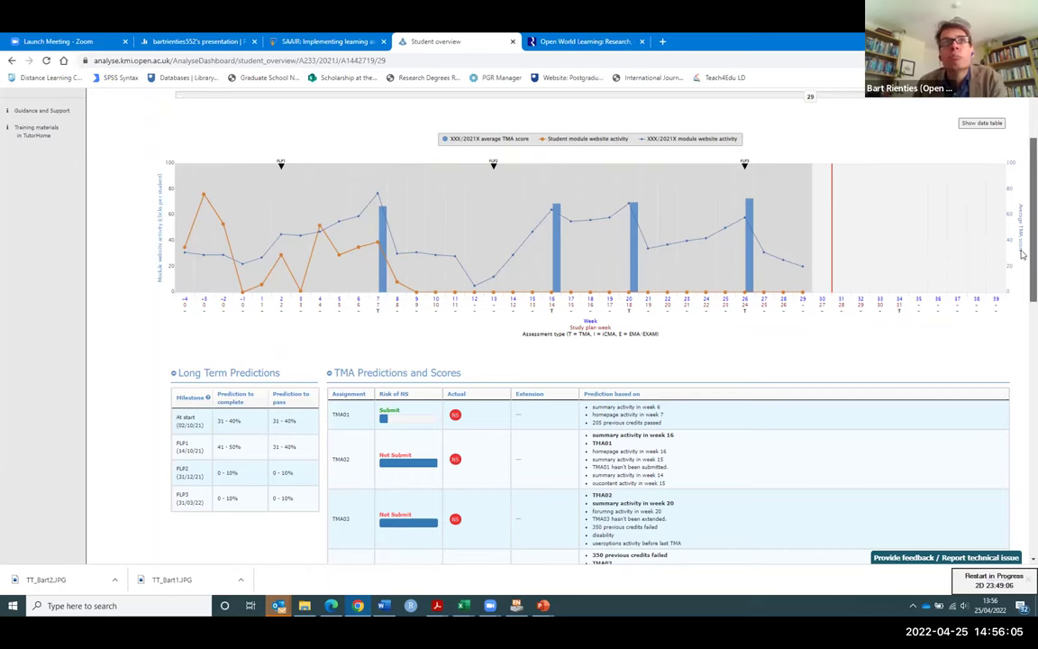
scroll(918, 227, "up", 2)
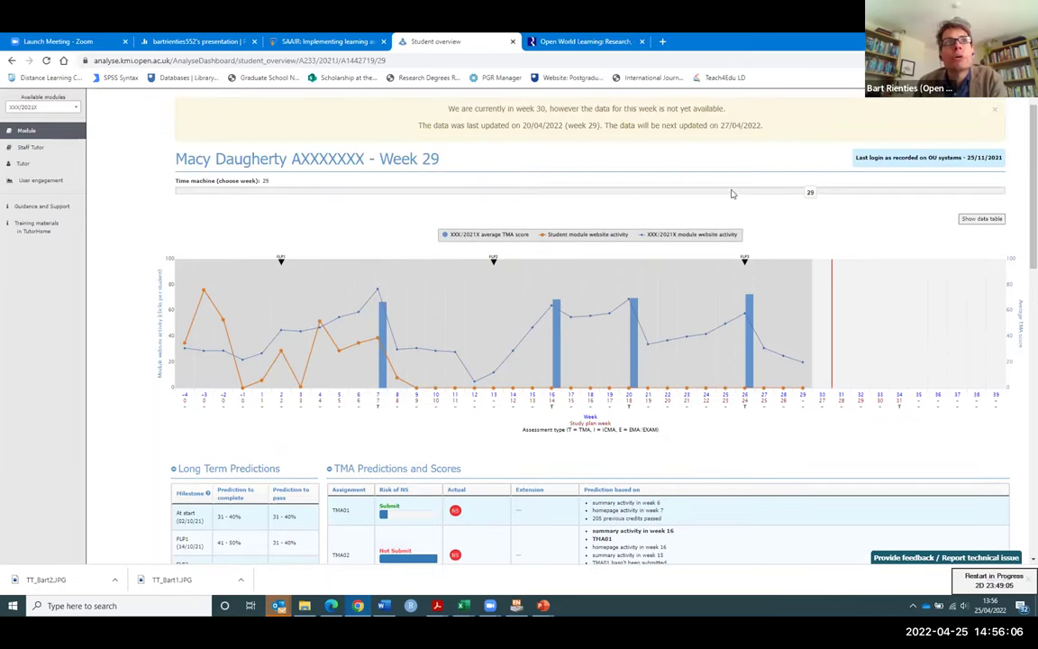
Step: Return to the module's Predictions table and open the fifteenth listed student's overview to view the activity chart and predictions
left_click(12, 61)
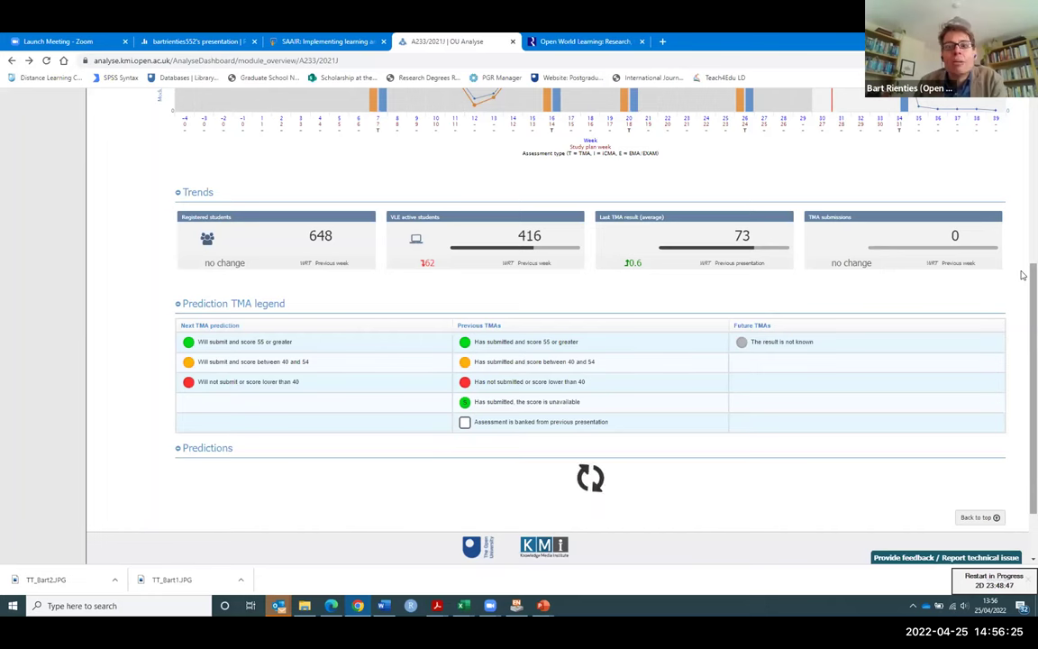
scroll(1023, 274, "down", 3)
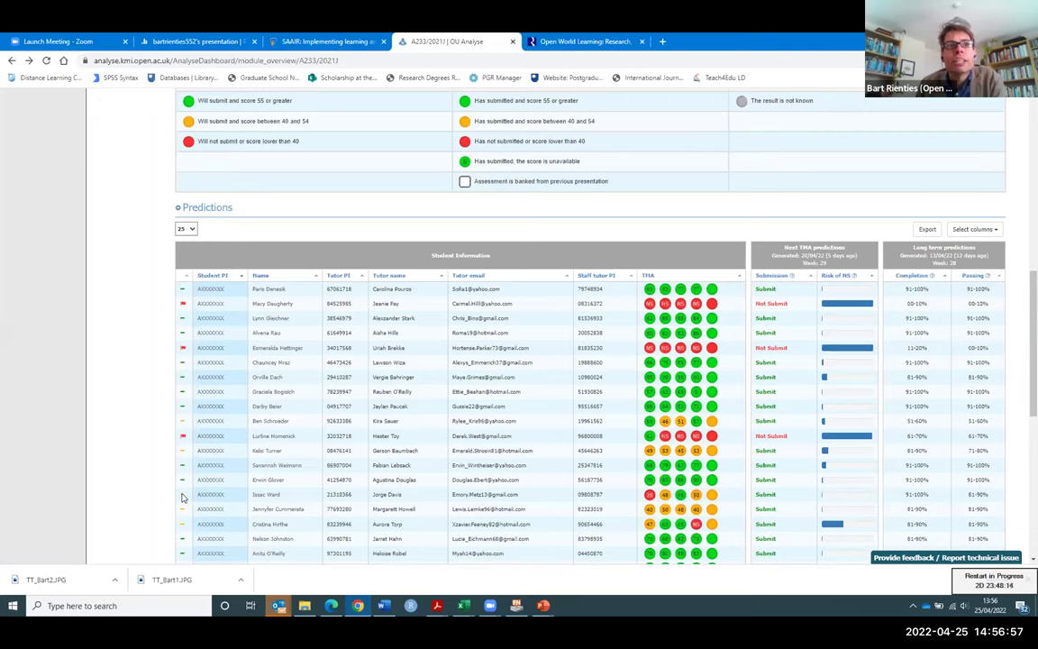
left_click(263, 495)
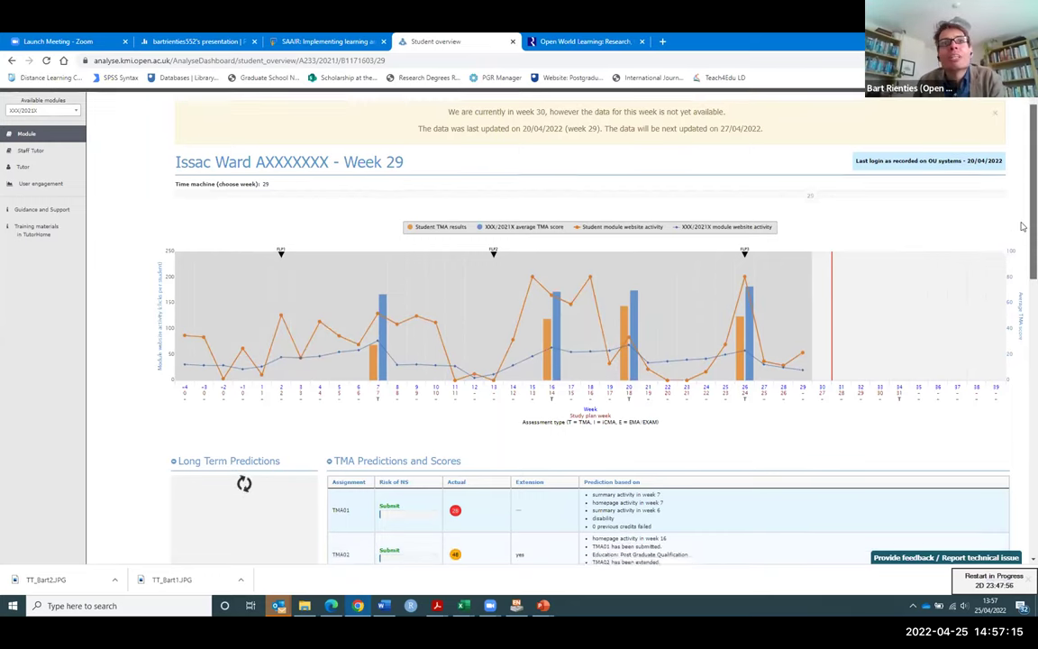
scroll(1022, 225, "down", 1)
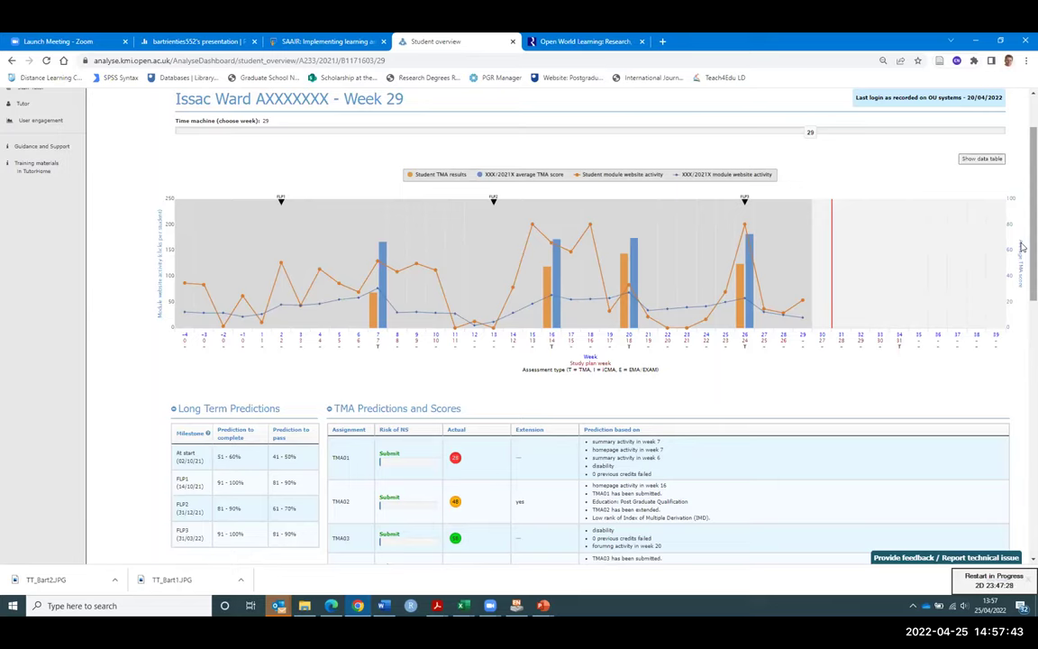
Step: Review the fifteenth student's TMA predictions and activity chart, highlighting the prediction to pass at the FLP3 milestone
key("XF86AudioLowerVolume")
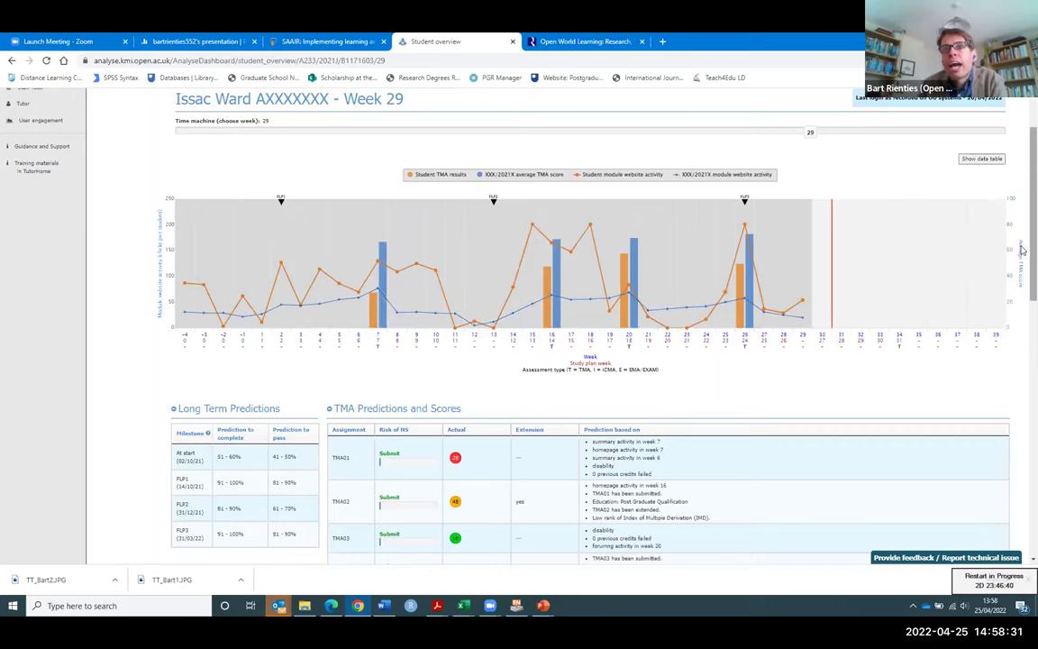
scroll(991, 270, "down", 3)
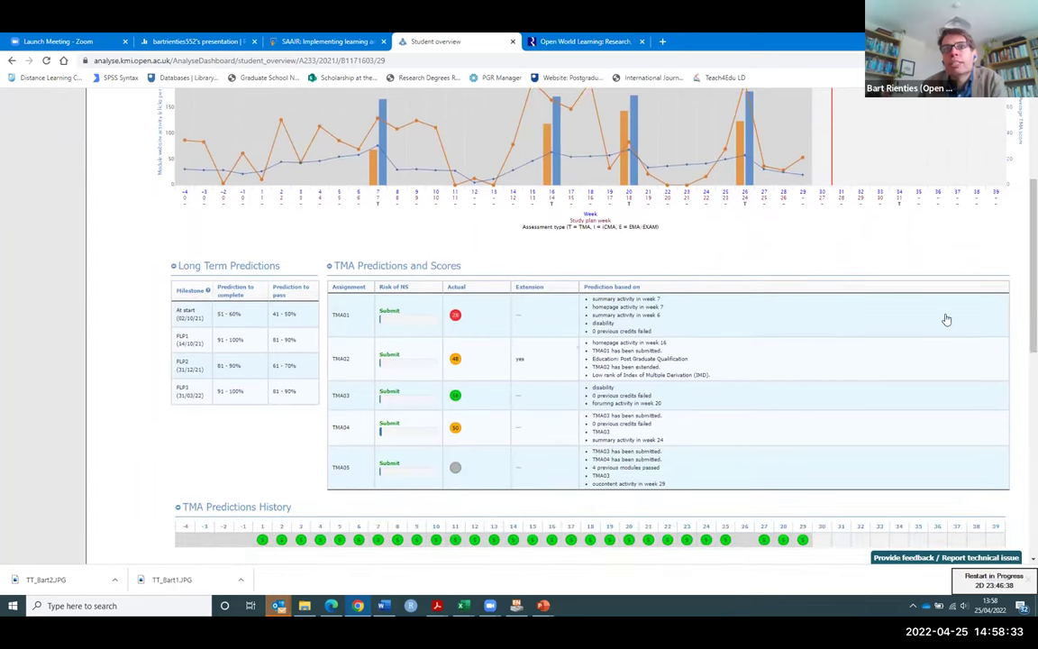
mouse_move(598, 375)
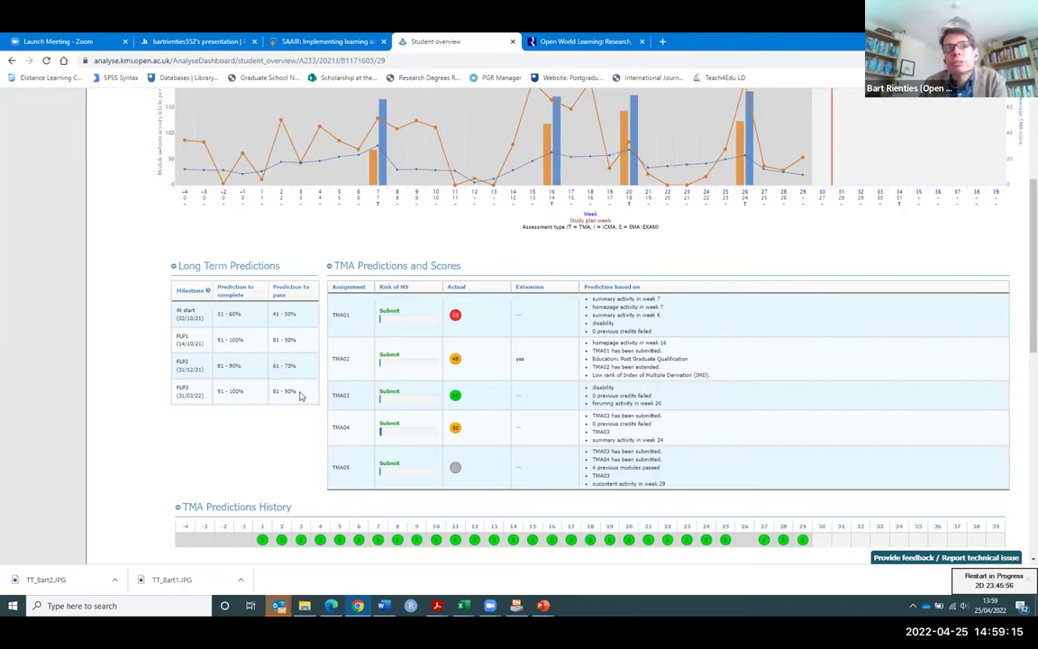
left_click_drag(301, 395, 271, 392)
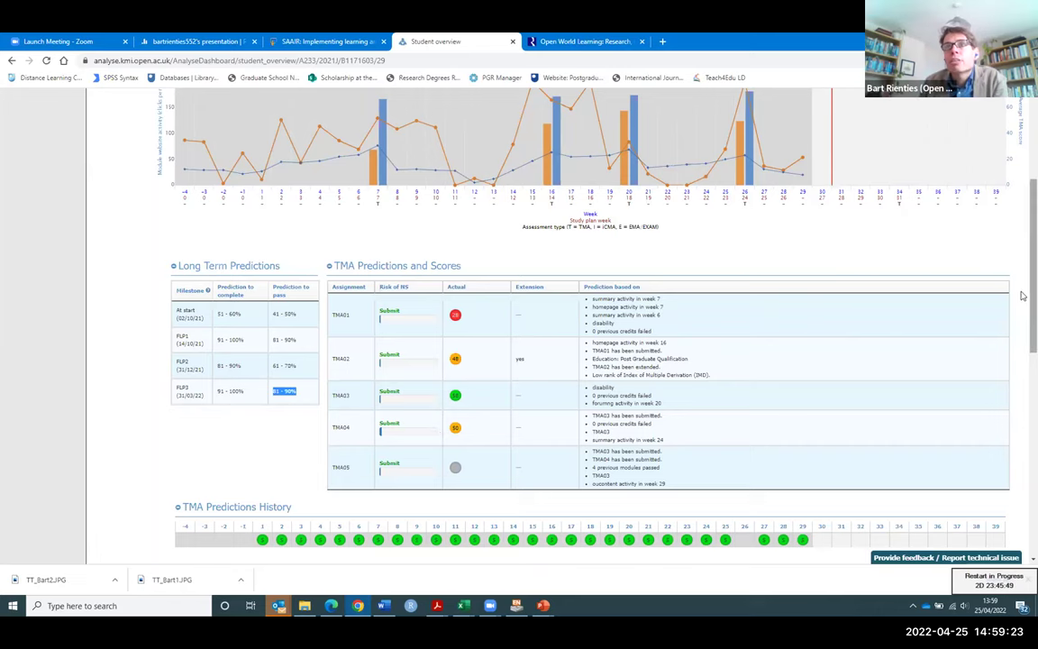
scroll(1022, 296, "up", 1)
scroll(1021, 295, "down", 2)
scroll(1022, 296, "up", 1)
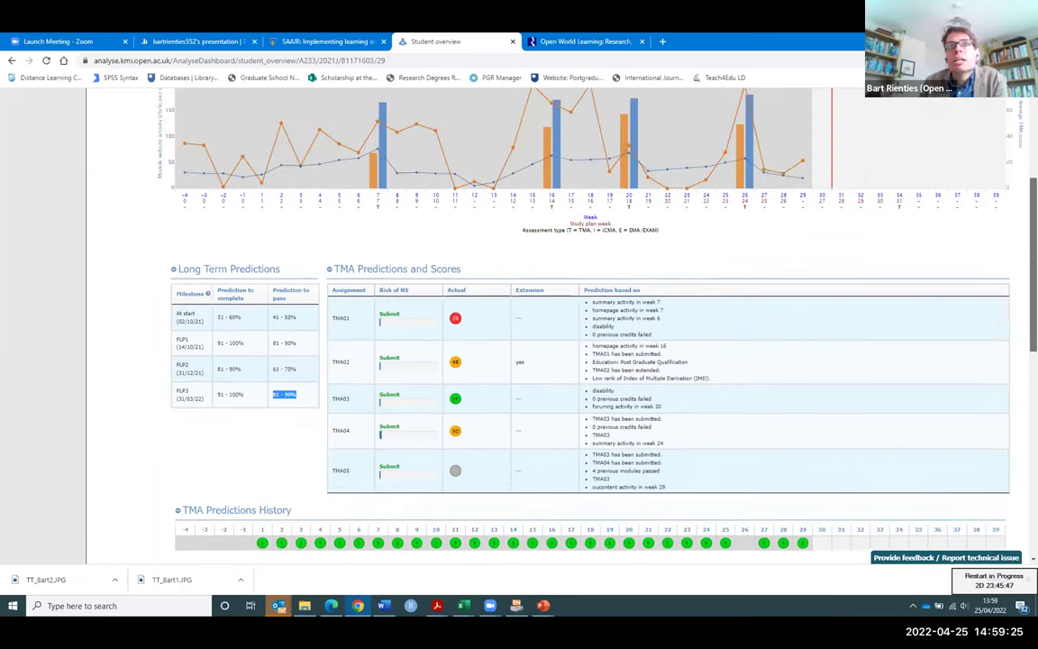
scroll(921, 227, "up", 2)
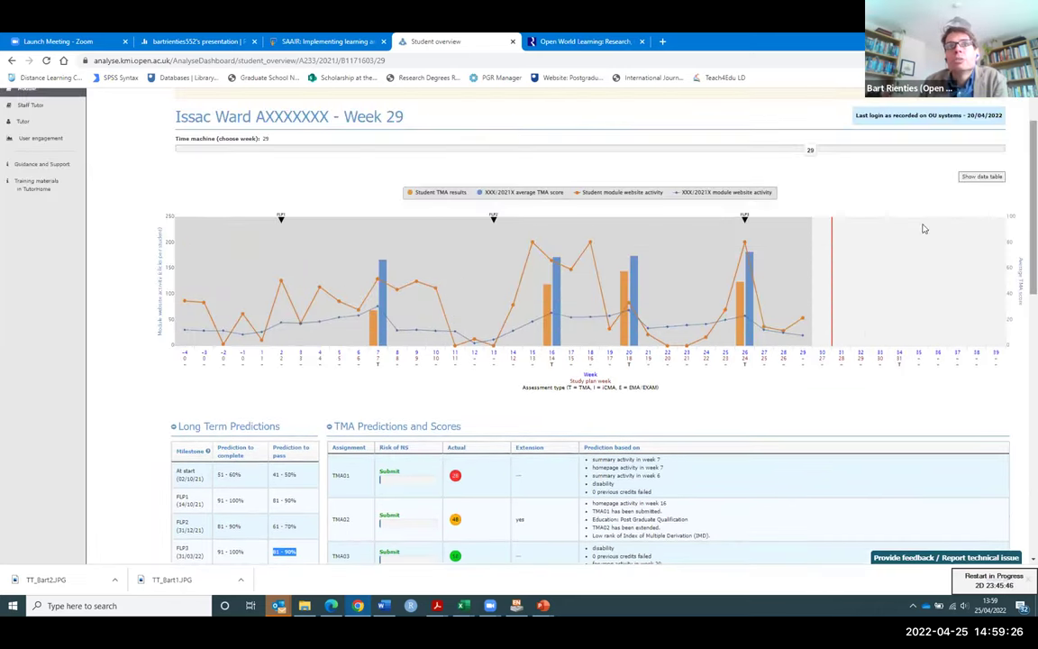
Step: Return to the module's Predictions table and open the seventeenth listed student's overview
left_click(11, 61)
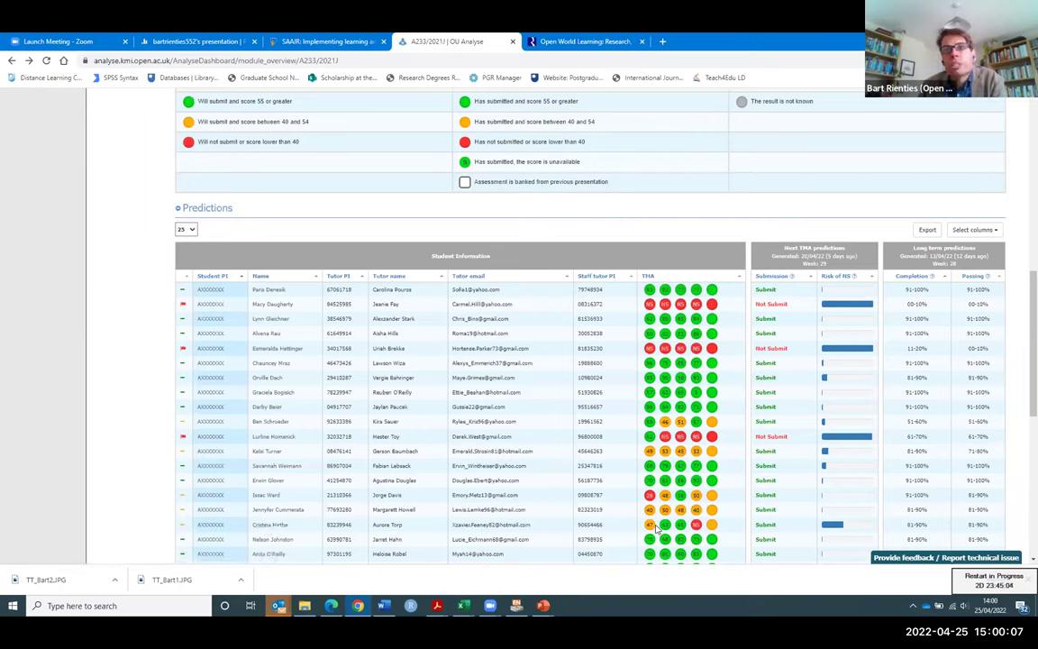
left_click(271, 527)
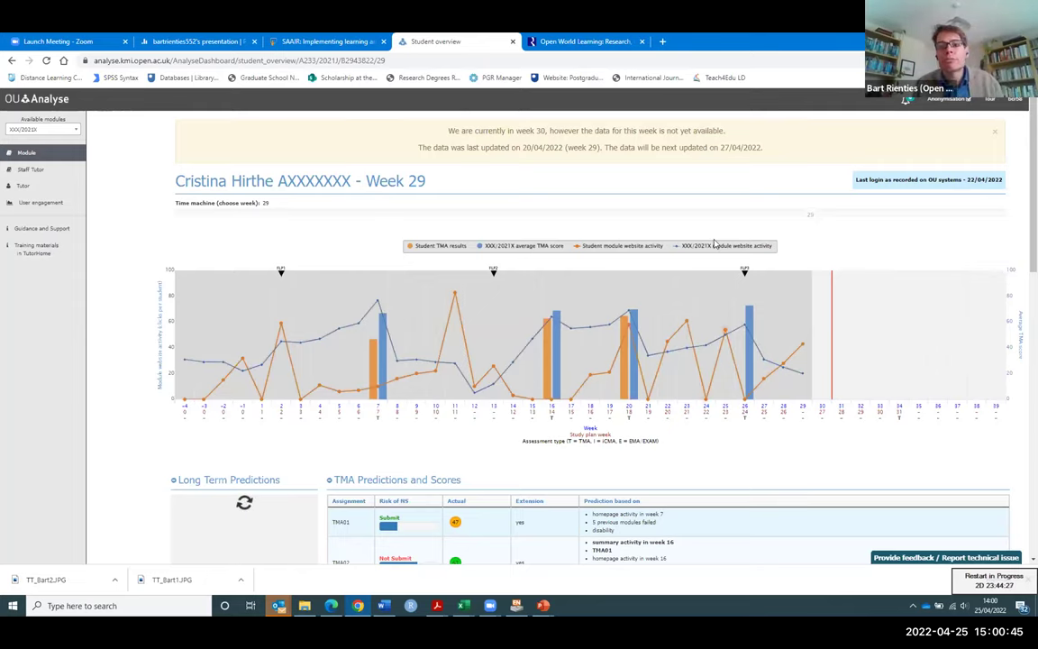
Step: Switch to the PowerPoint slide show and advance to the chart of OUA adoption by teachers across four academic years
key("alt+Tab")
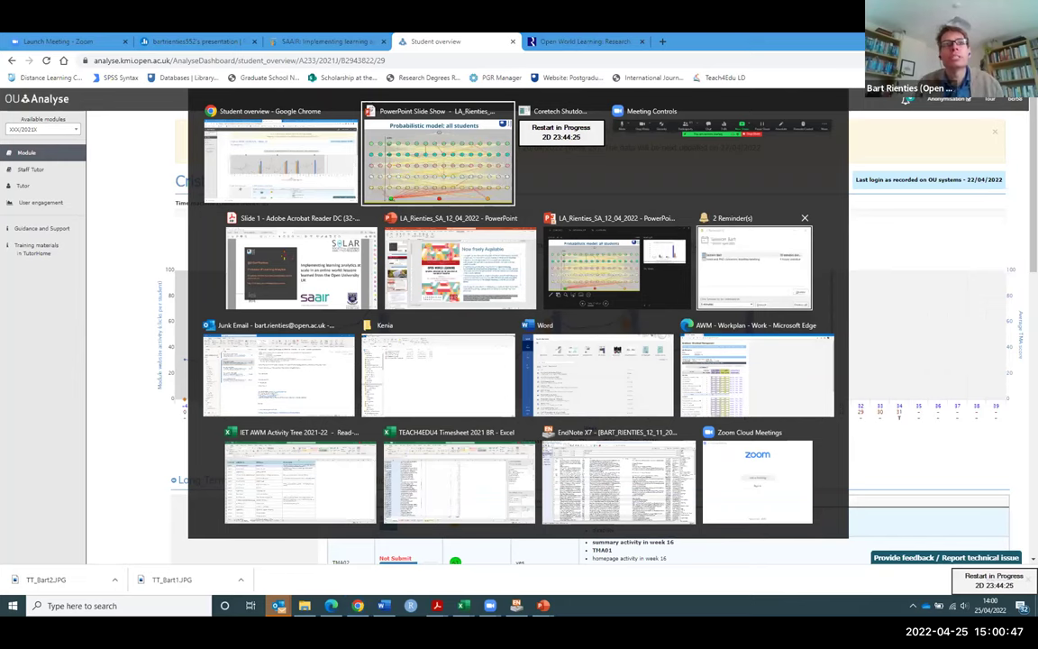
key("Right")
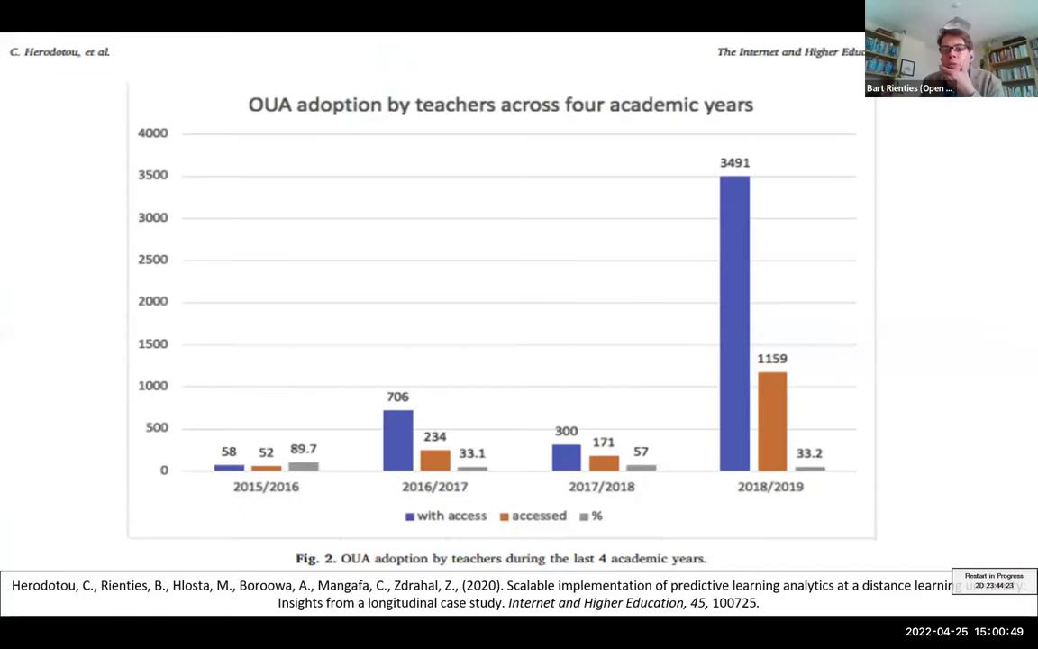
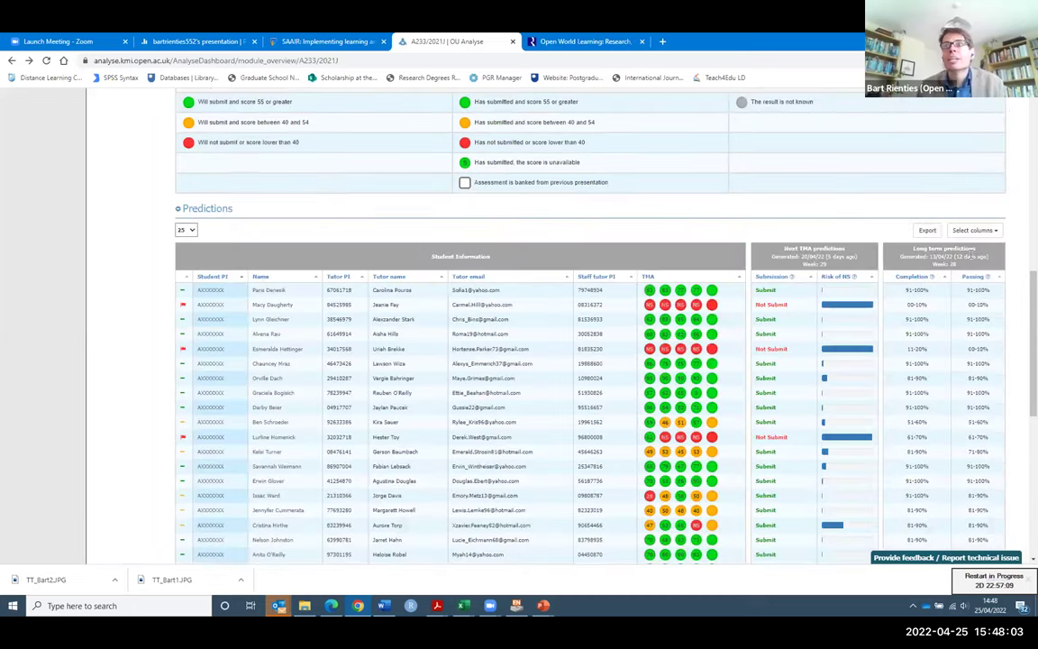
Step: Filter the module's Predictions table to students aged 36-45 in IMD band 05-10%
scroll(1022, 381, "down", 1)
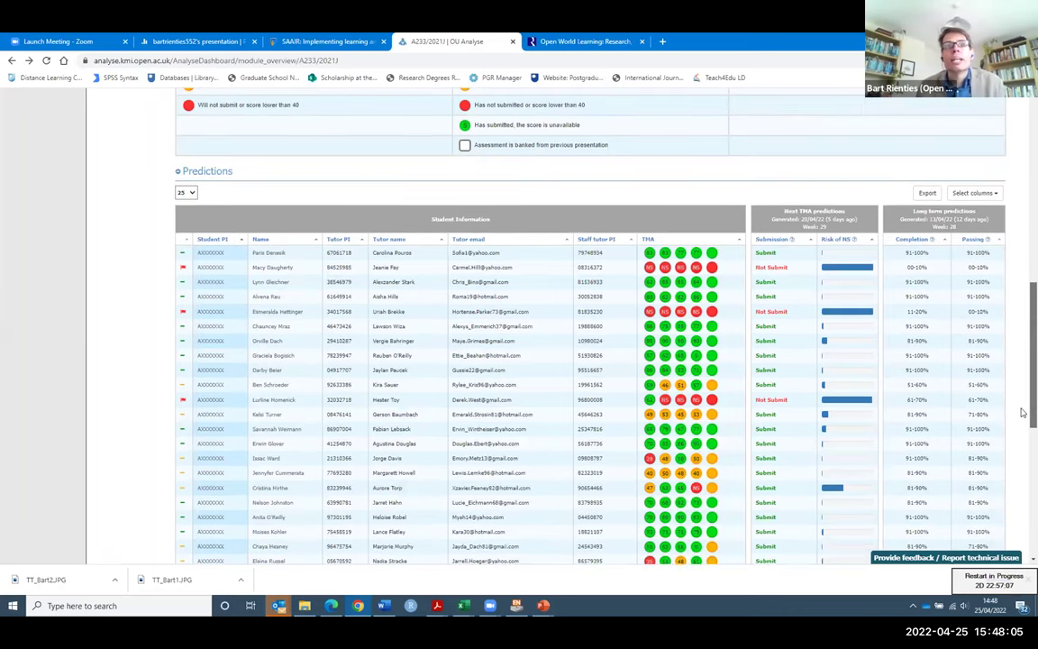
scroll(1024, 397, "down", 10)
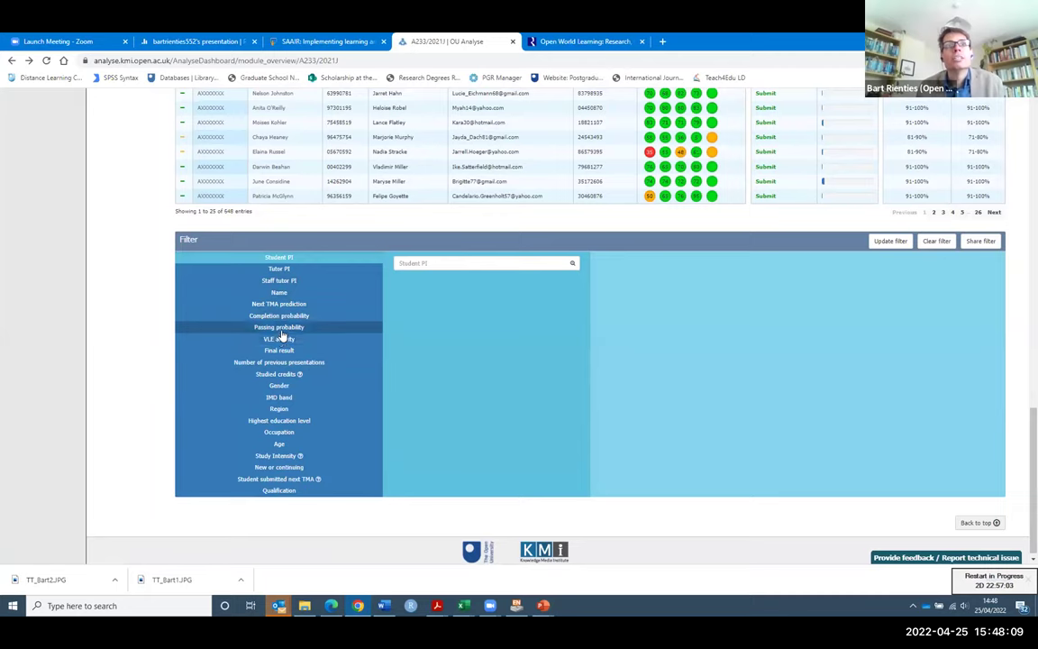
left_click(279, 445)
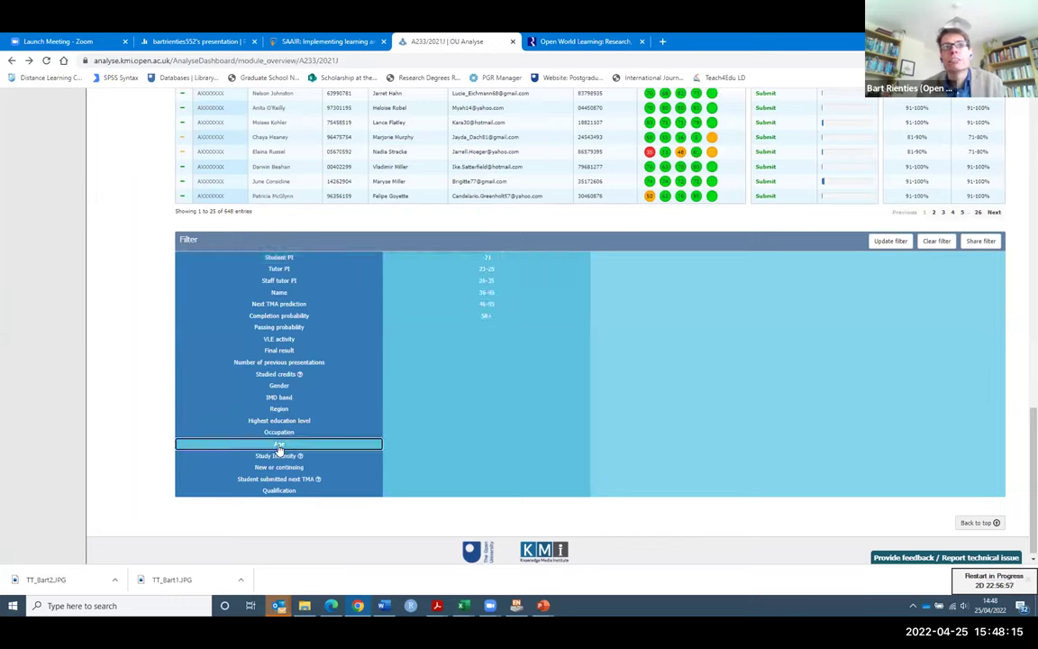
left_click(477, 294)
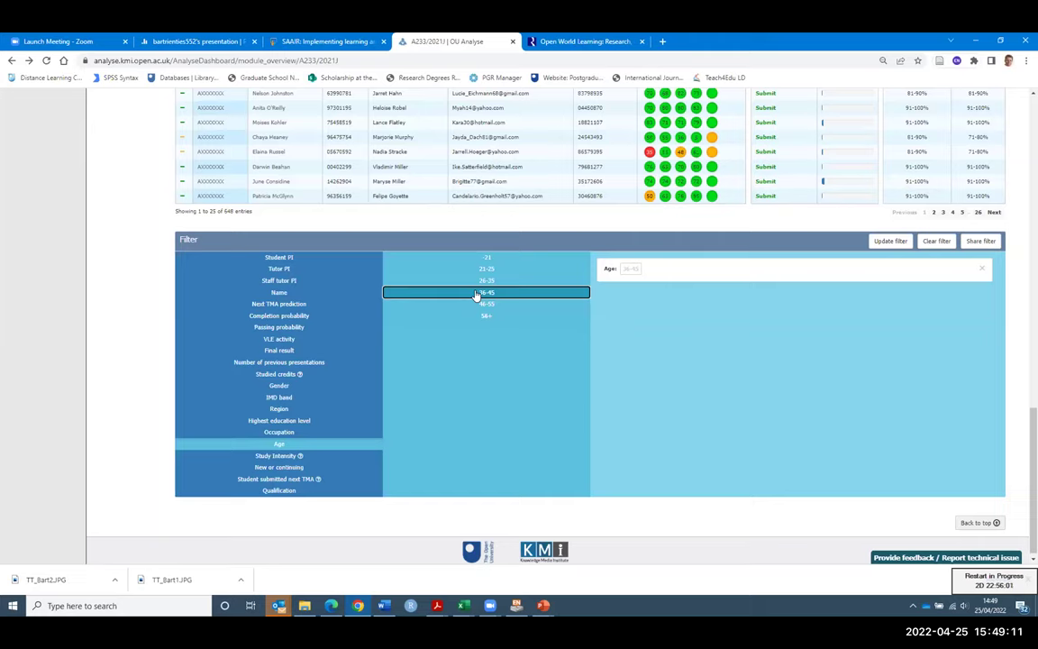
left_click(289, 401)
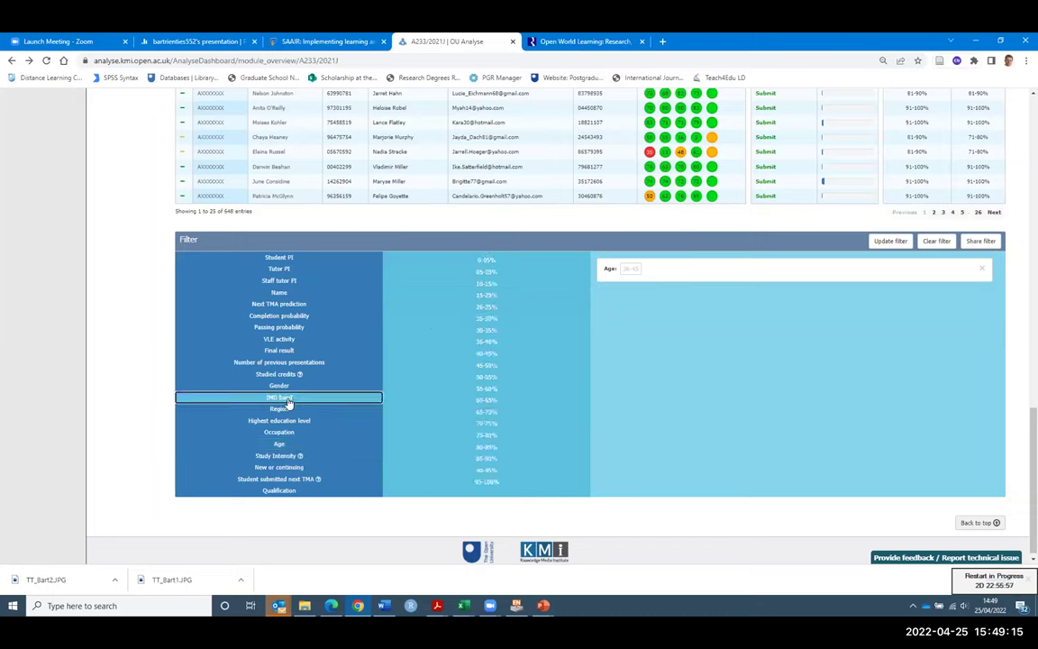
left_click(487, 272)
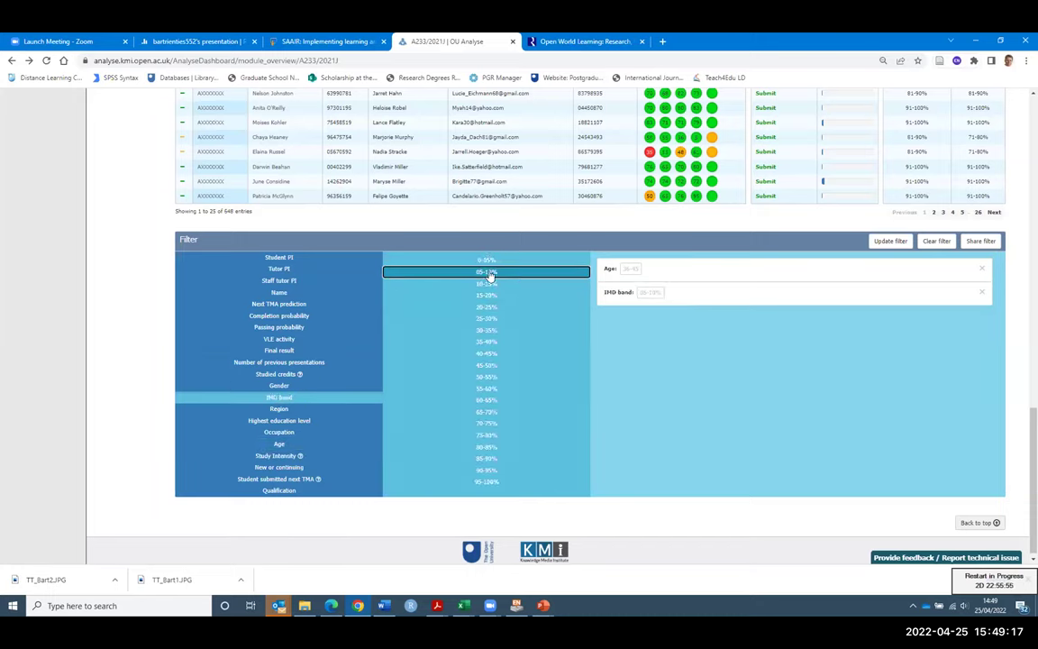
left_click(889, 242)
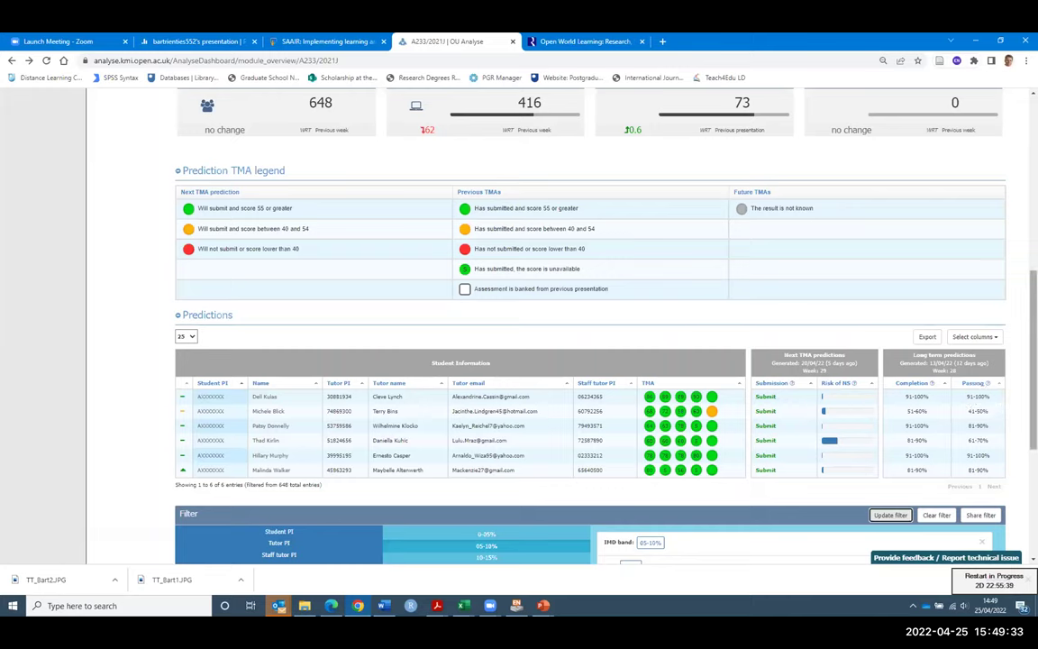
Step: Add IMD bands 25-30%, 35-40%, 45-50% and 50-55% to the filter, apply it and review the updated Predictions table
scroll(1020, 397, "down", 1)
scroll(1020, 397, "down", 3)
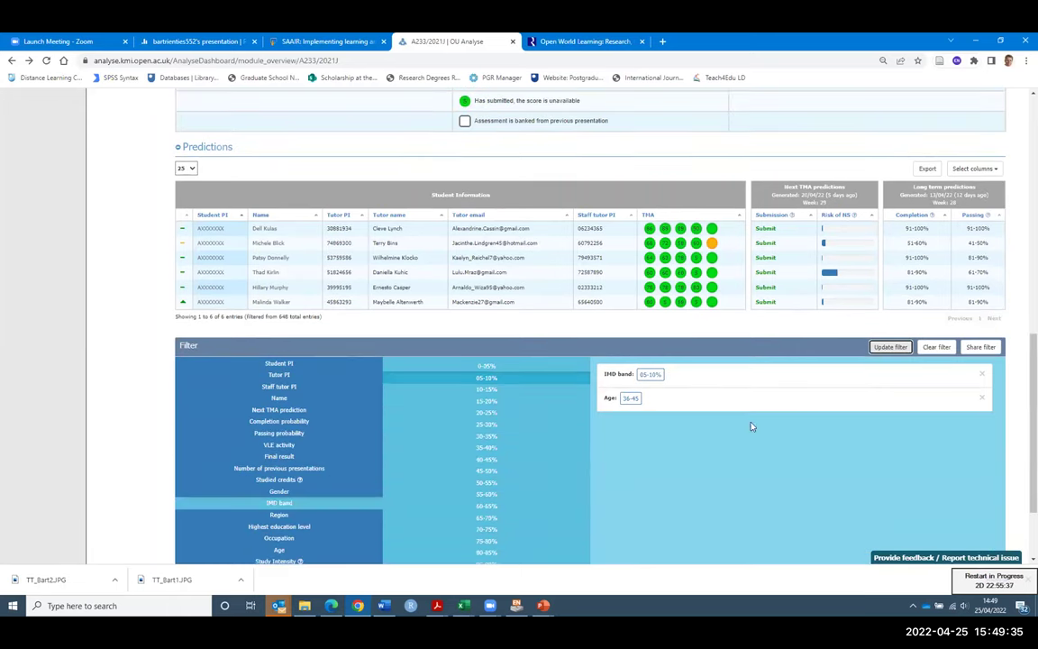
left_click(495, 425)
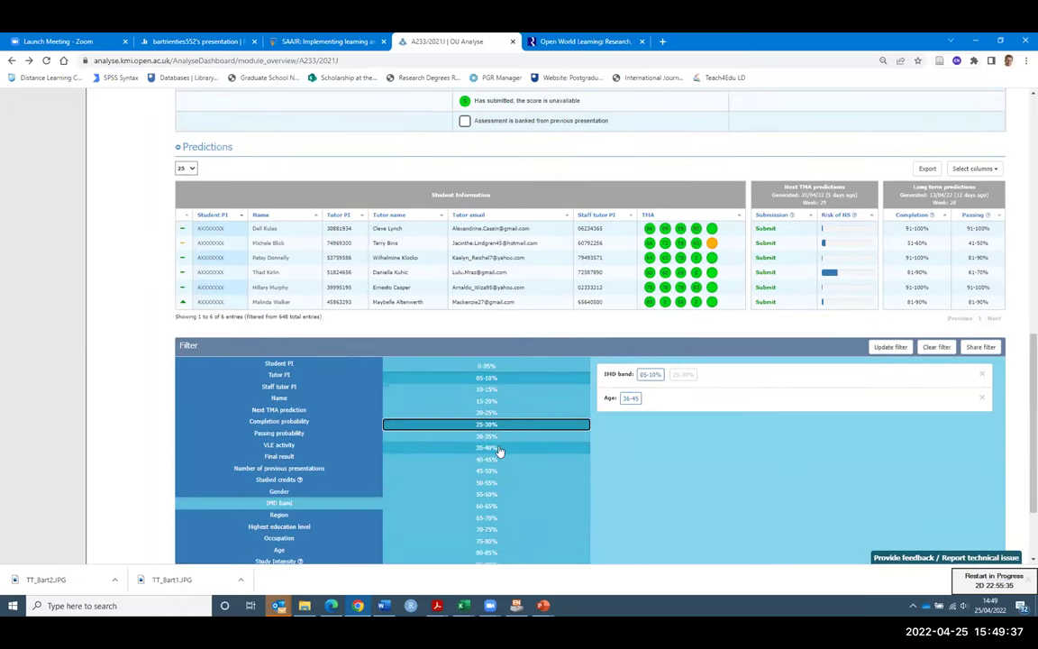
left_click(492, 448)
left_click(490, 473)
left_click(496, 483)
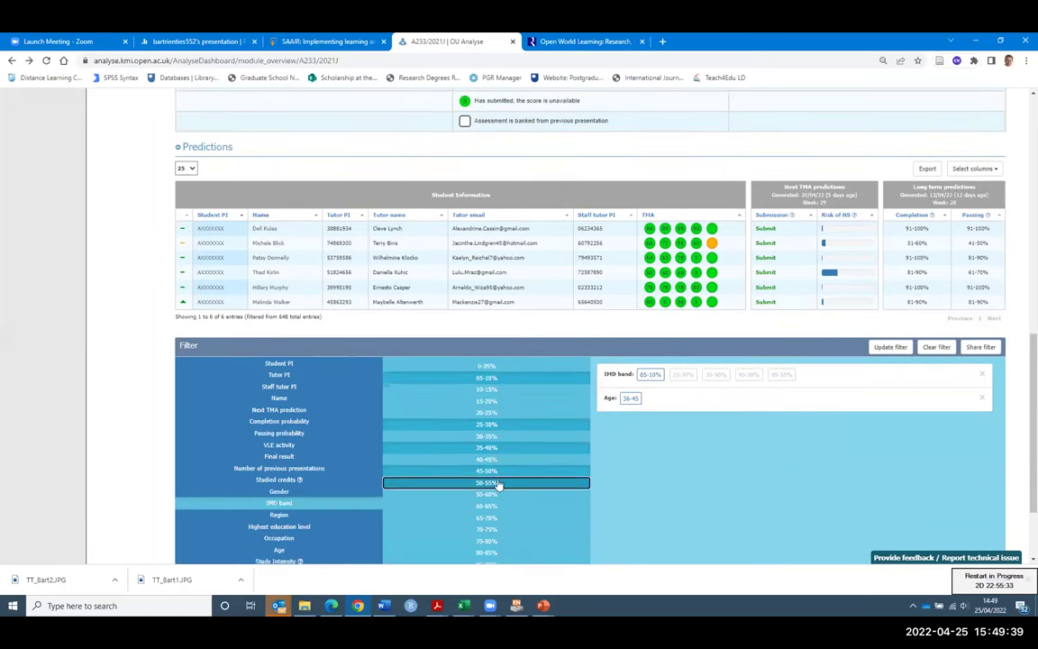
left_click(882, 350)
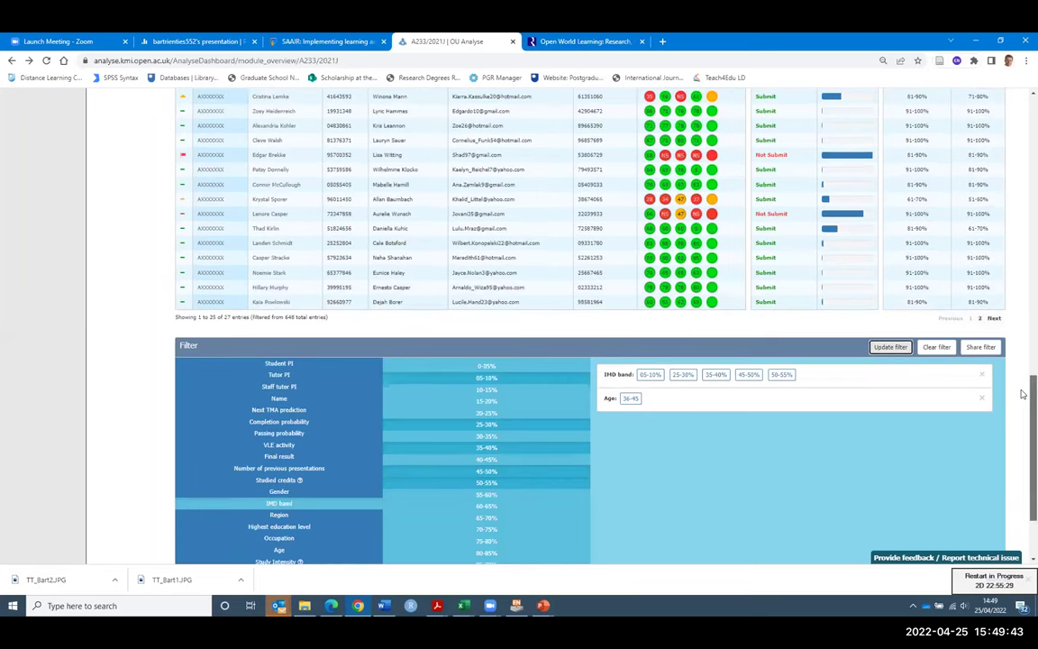
scroll(1022, 354, "up", 2)
scroll(1023, 347, "up", 2)
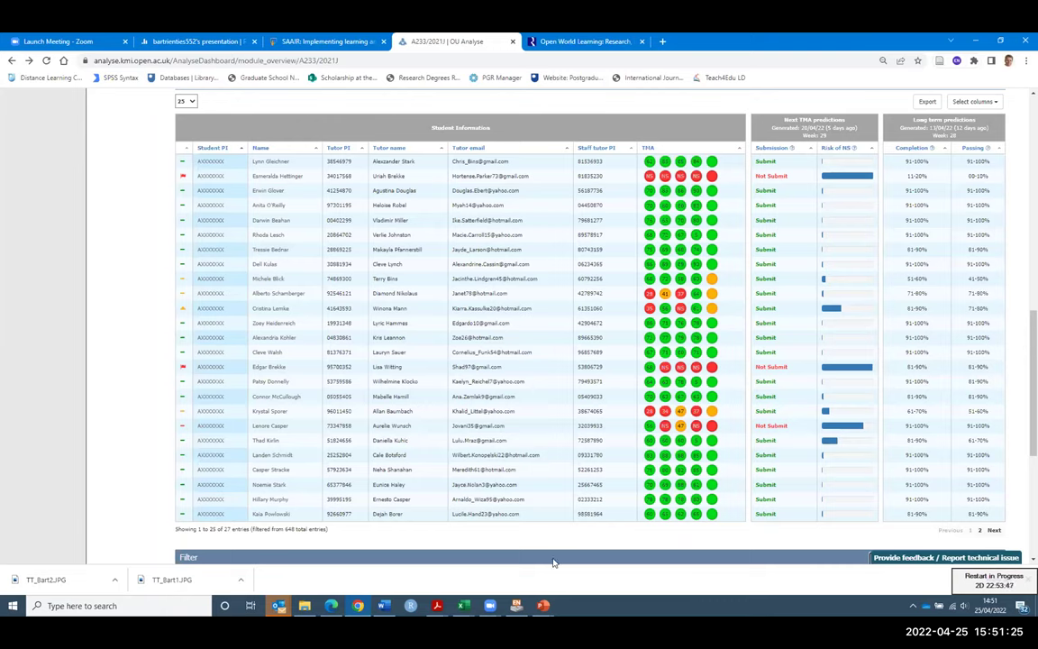
Step: Switch to the PowerPoint editing window of the presentation and display closing slide 37
left_click(543, 606)
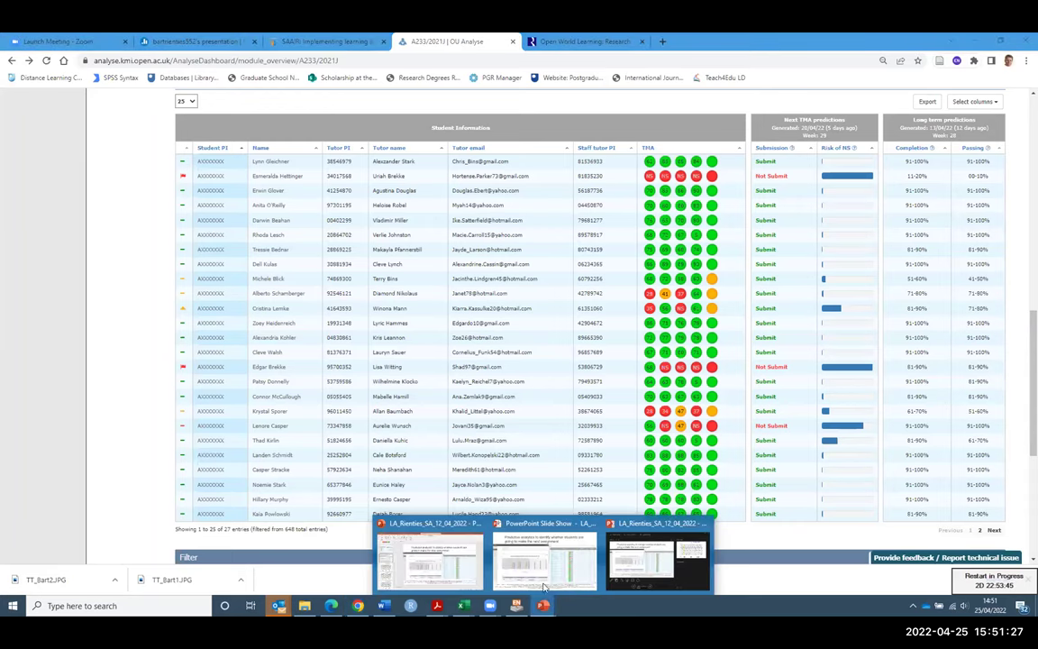
left_click(455, 569)
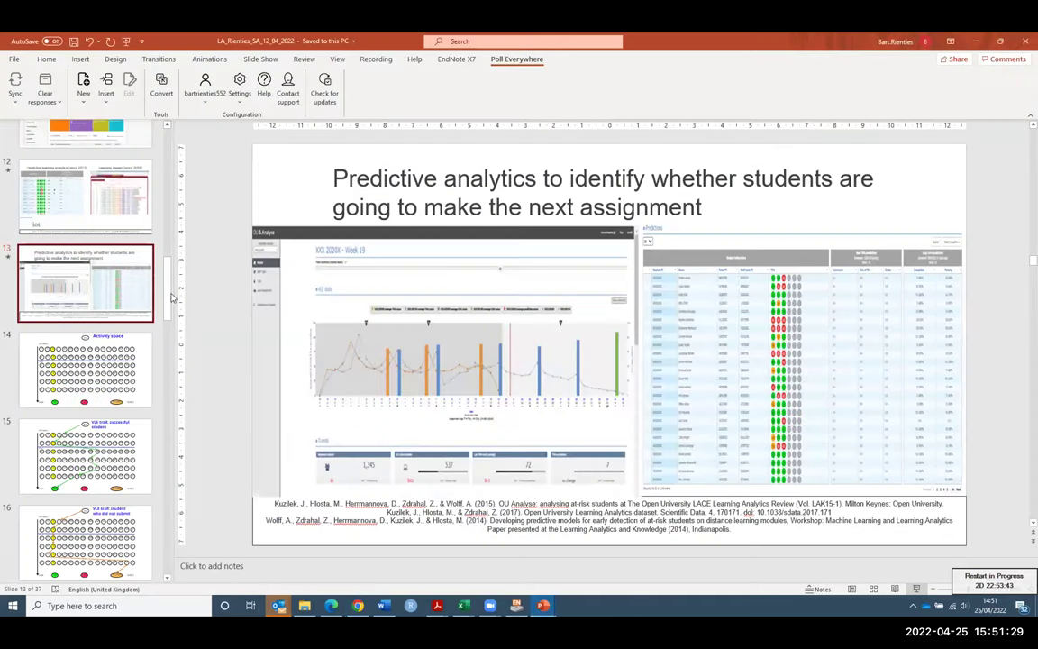
scroll(160, 343, "down", 2)
scroll(157, 360, "down", 20)
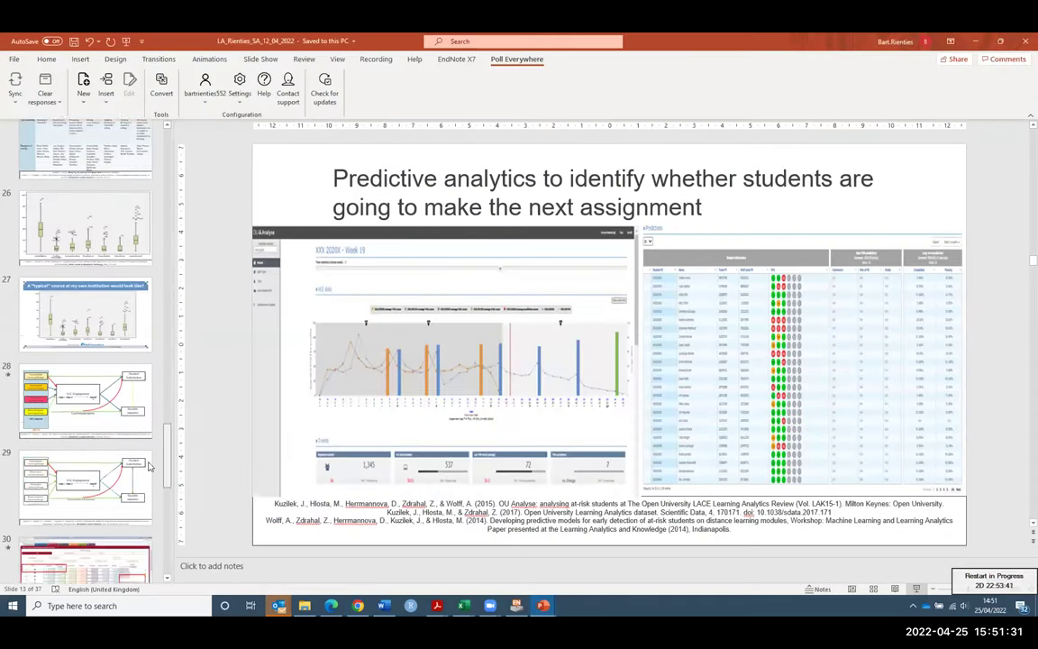
scroll(151, 528, "down", 3)
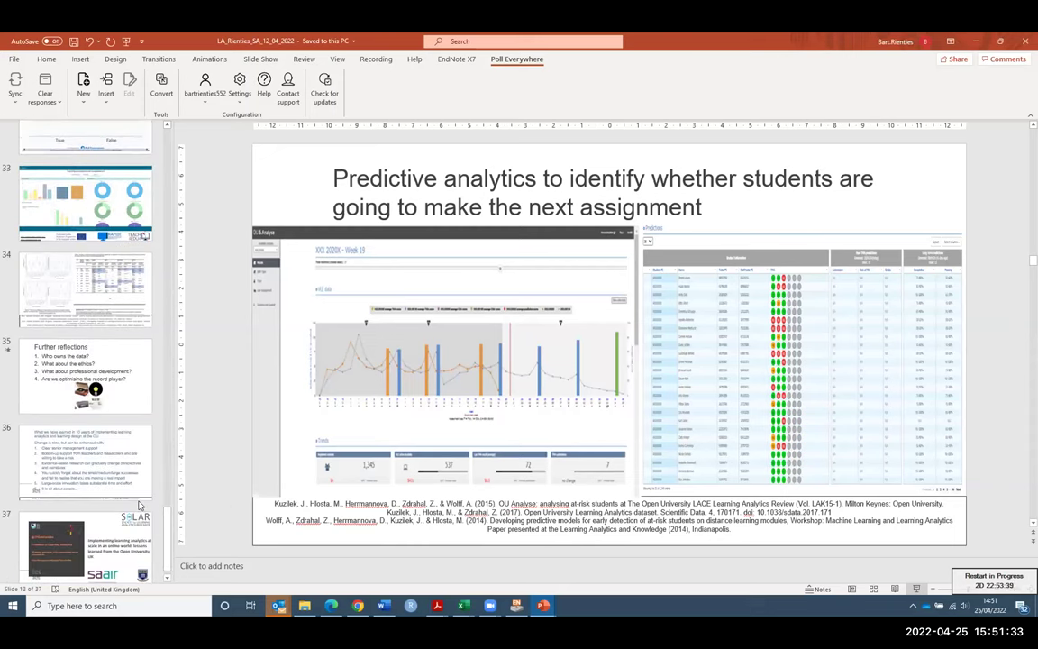
left_click(127, 524)
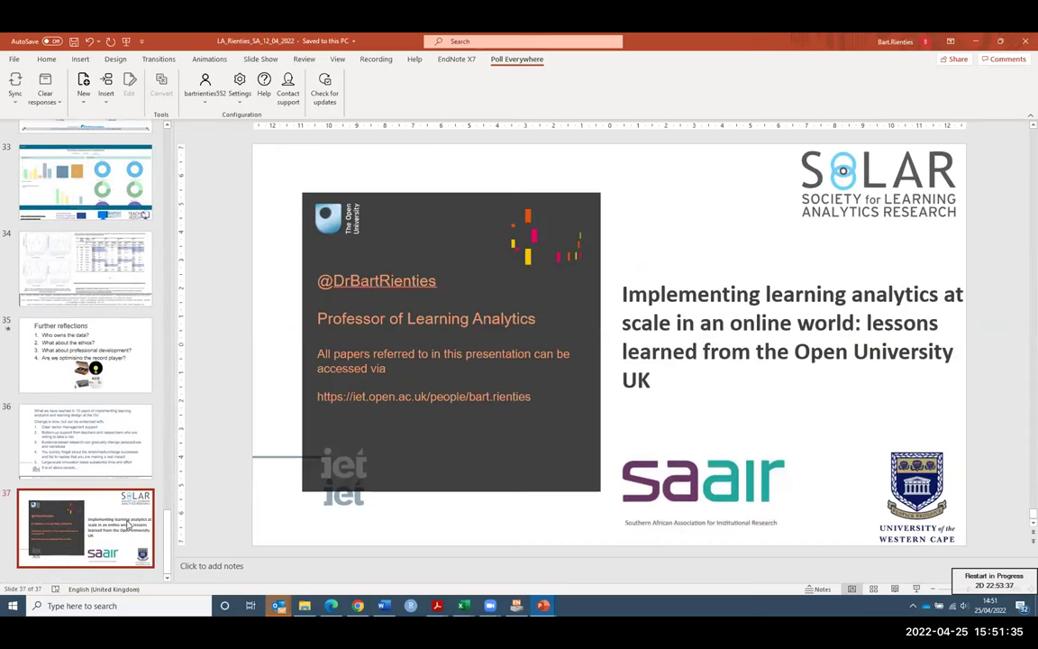